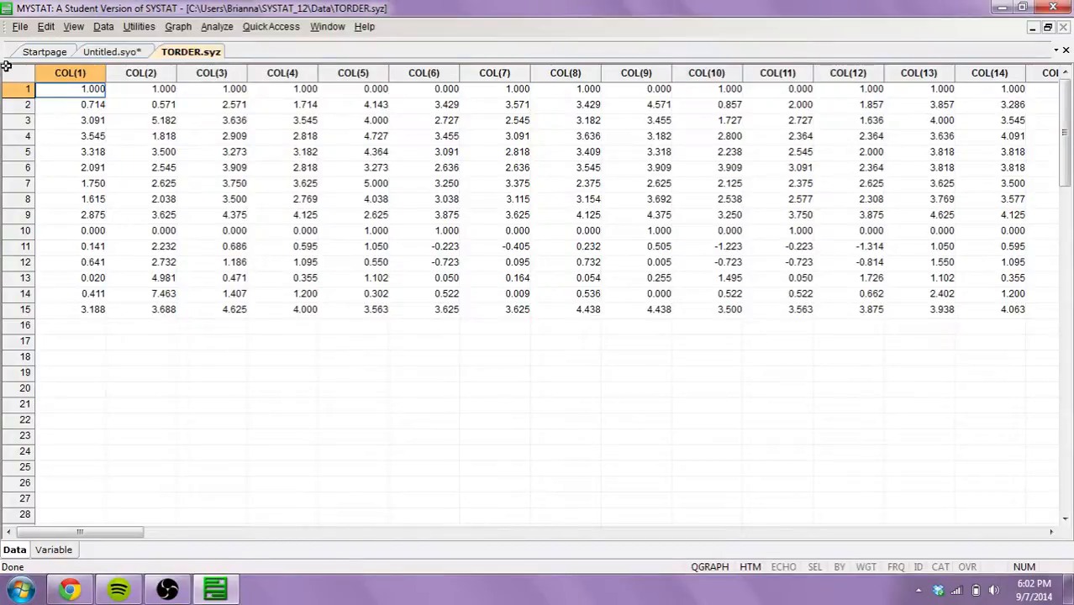
Step: Examine the row 1 values across the COL(1), COL(2) and COL(5) columns of the transposed data
click(18, 90)
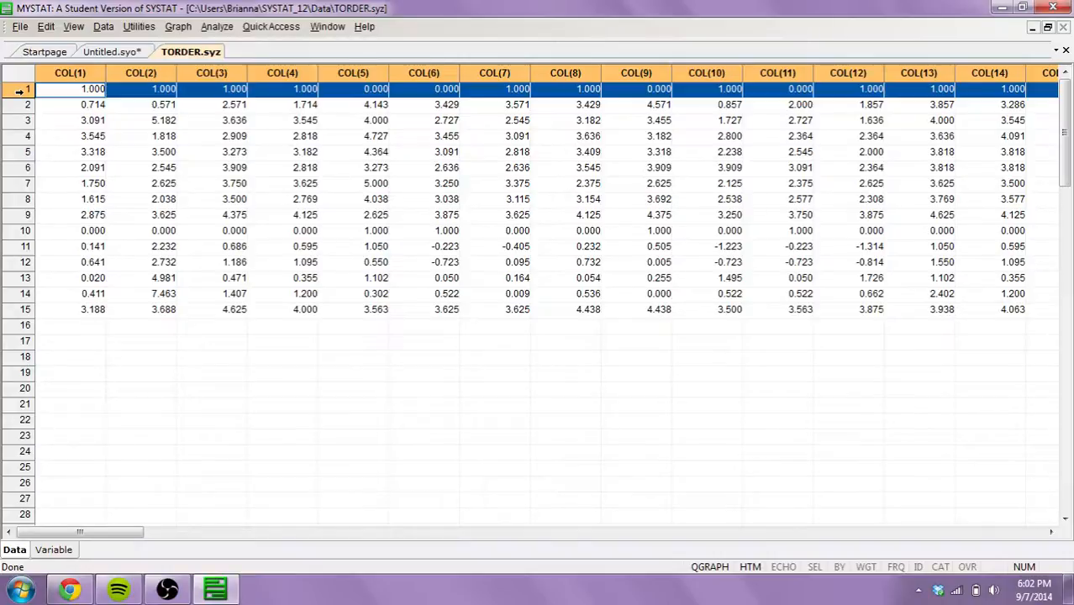
click(148, 88)
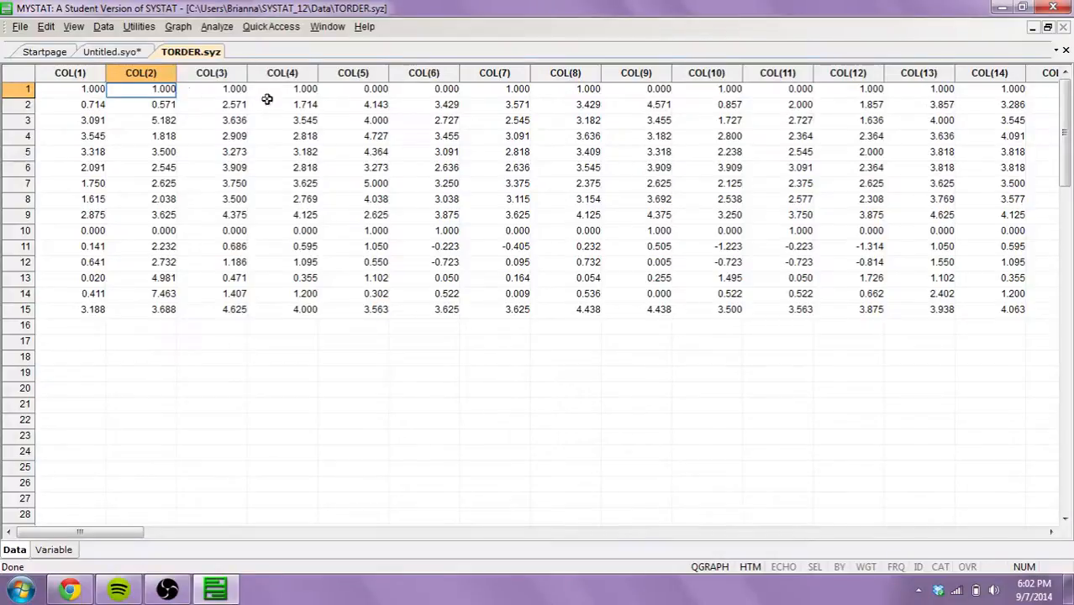
click(382, 89)
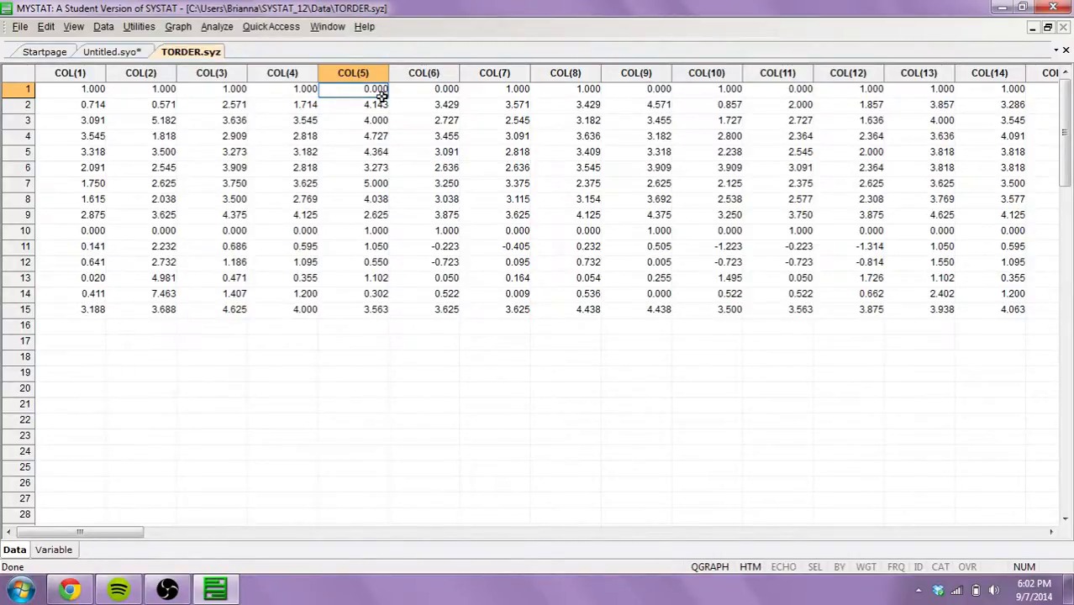
click(65, 92)
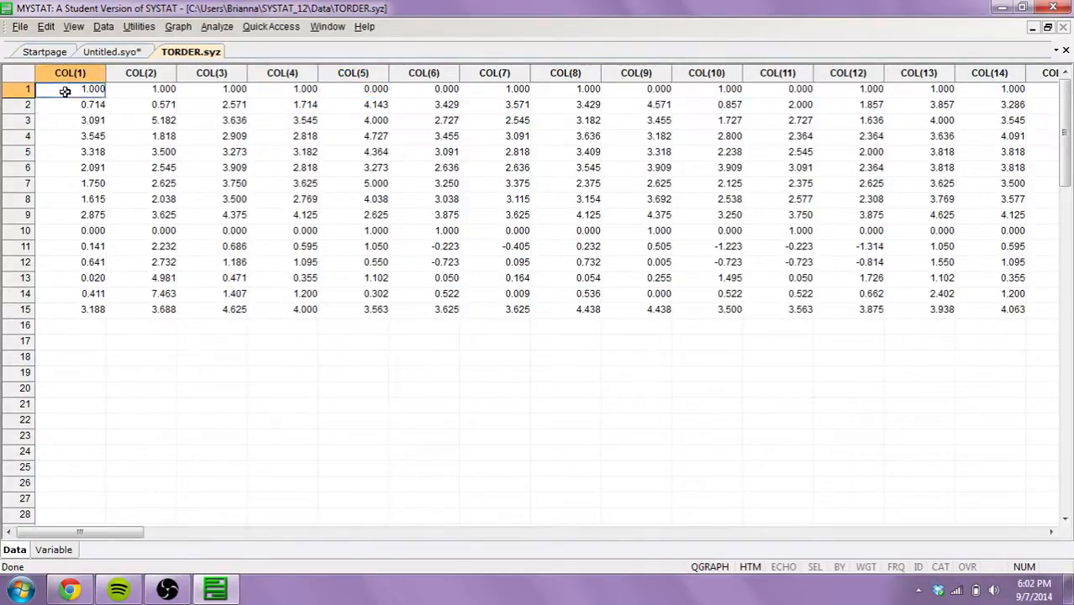
click(25, 89)
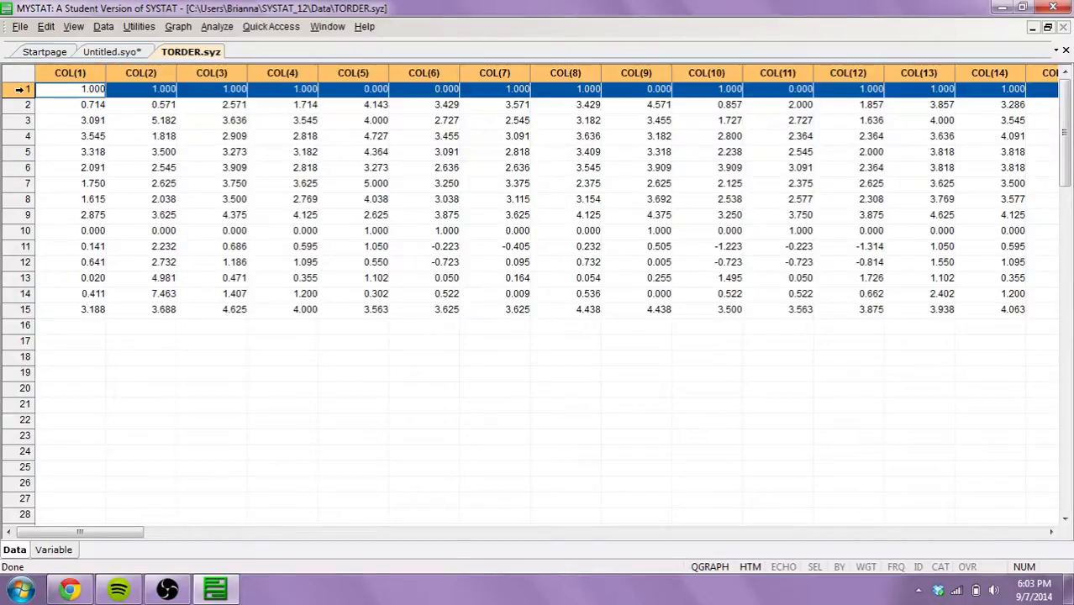
click(80, 108)
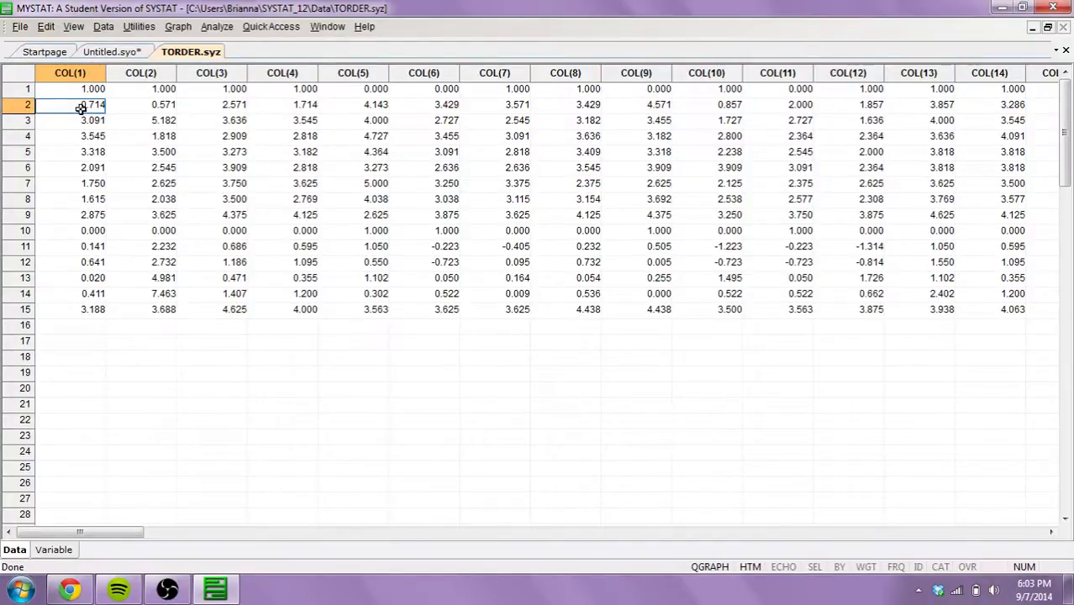
Step: Start a Basic Statistics analysis and remove GENDER, WHOS, WBEN and WTOTAL from the selected variables
click(208, 29)
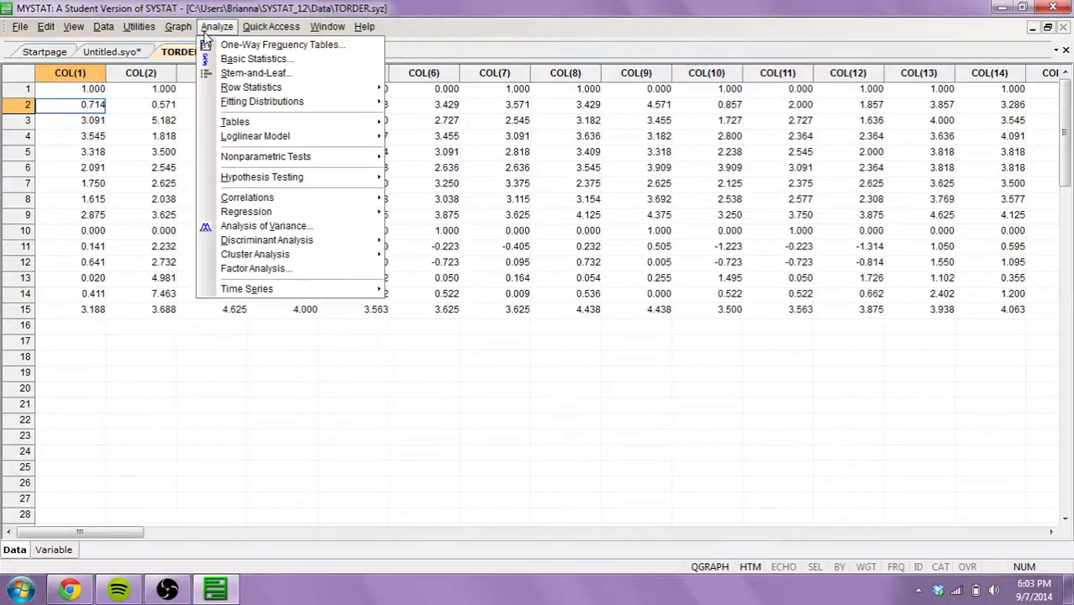
click(249, 61)
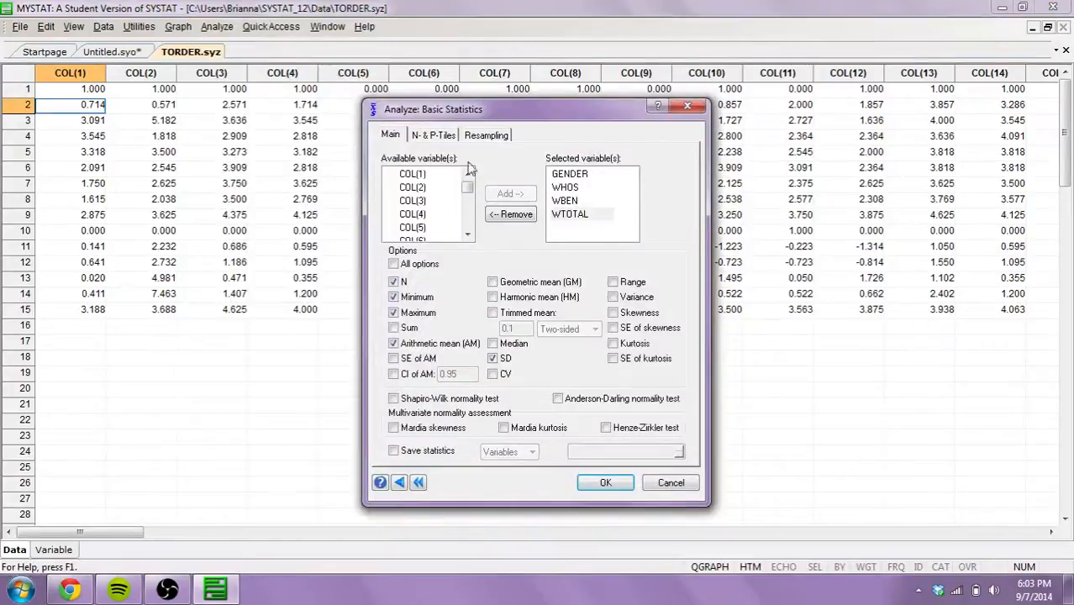
click(569, 176)
key(shift+Down)
key(shift+Down)
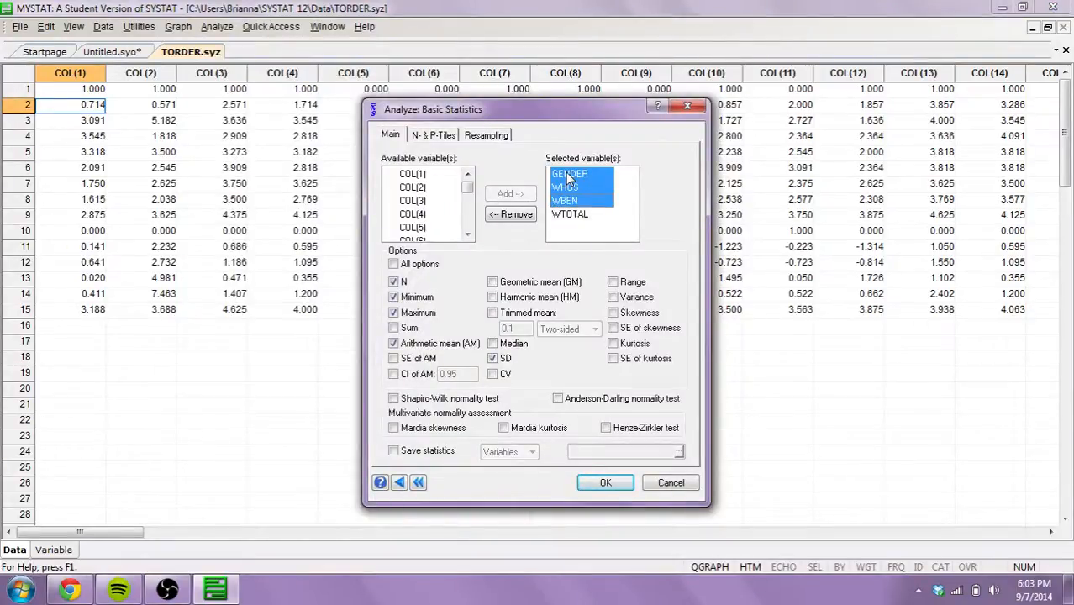
key(shift+Down)
click(509, 215)
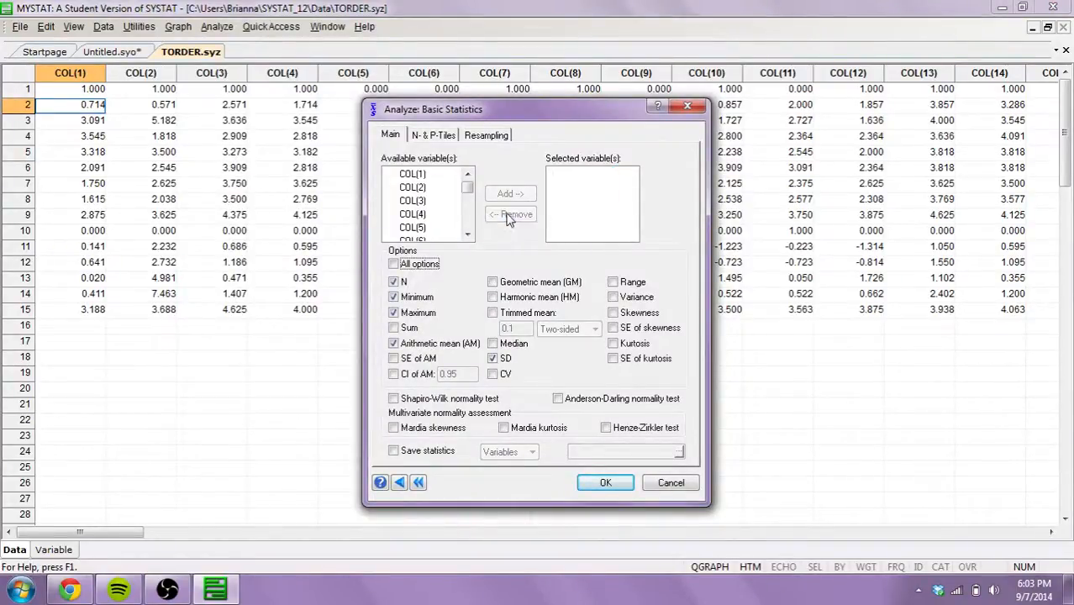
Step: Add the variables COL(1) through COL(6) to the Basic Statistics selection
click(418, 179)
key(shift+Down)
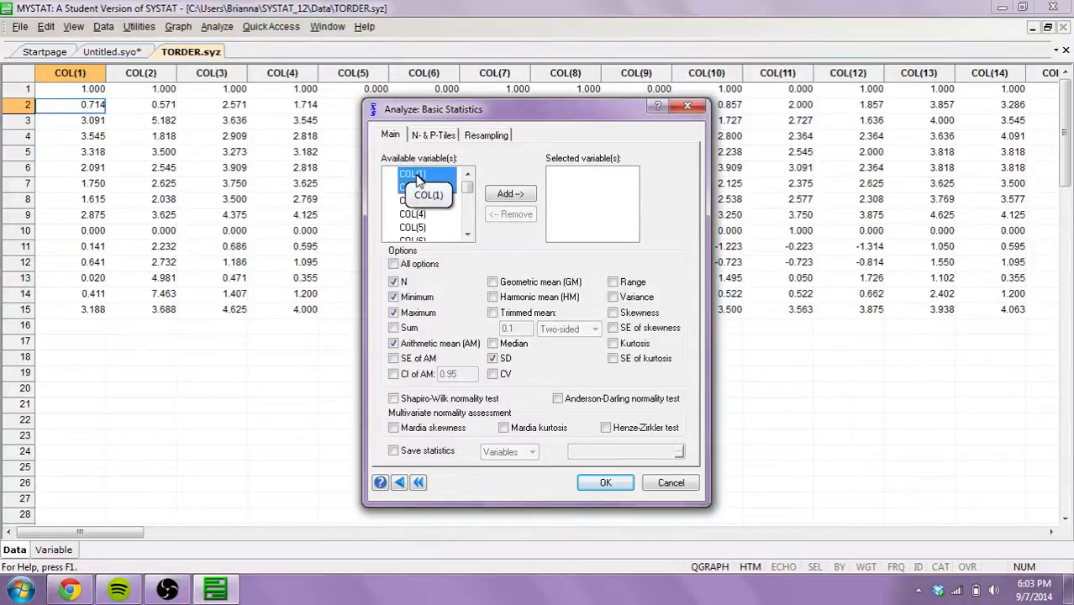
key(shift+Down)
key(shift+Down)
key(shift+Down)
key(shift+Down)
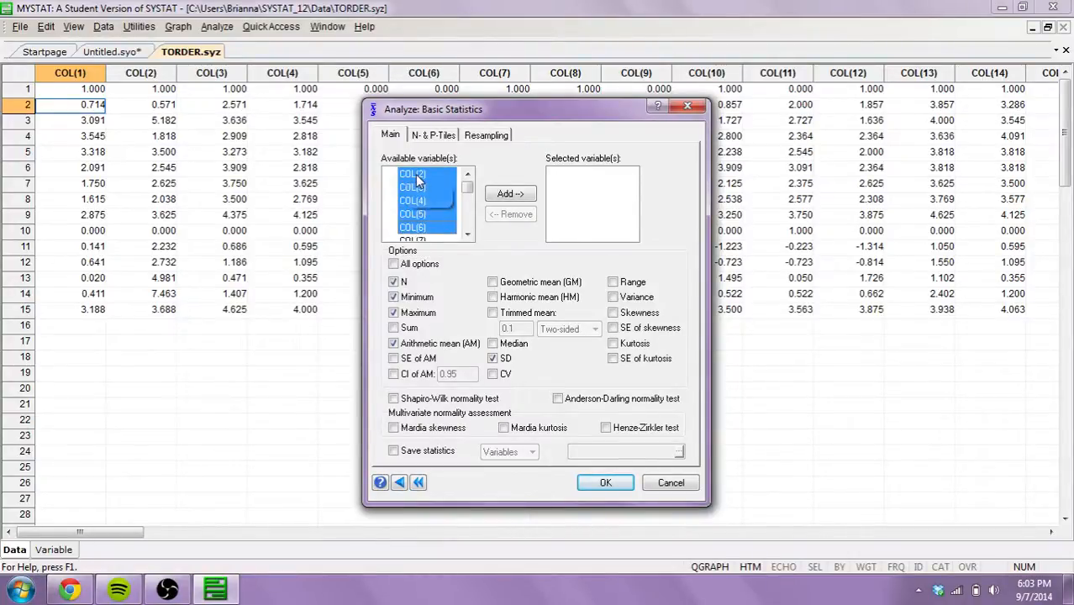
click(523, 196)
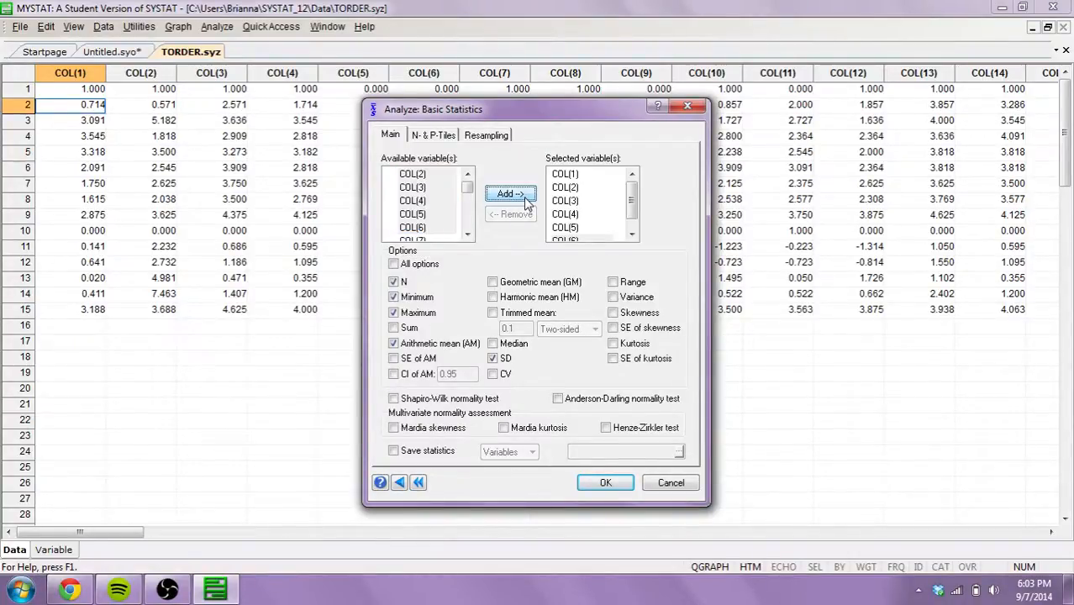
Step: Exclude minimum and maximum, keeping N, arithmetic mean and SD, and run the statistics
click(395, 283)
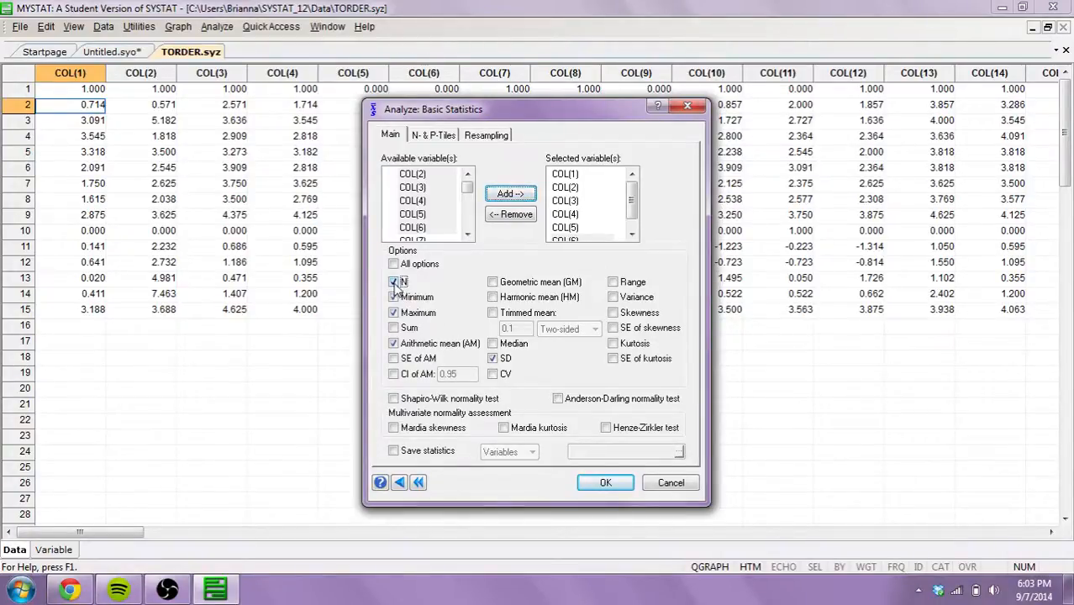
click(394, 298)
click(394, 299)
click(394, 313)
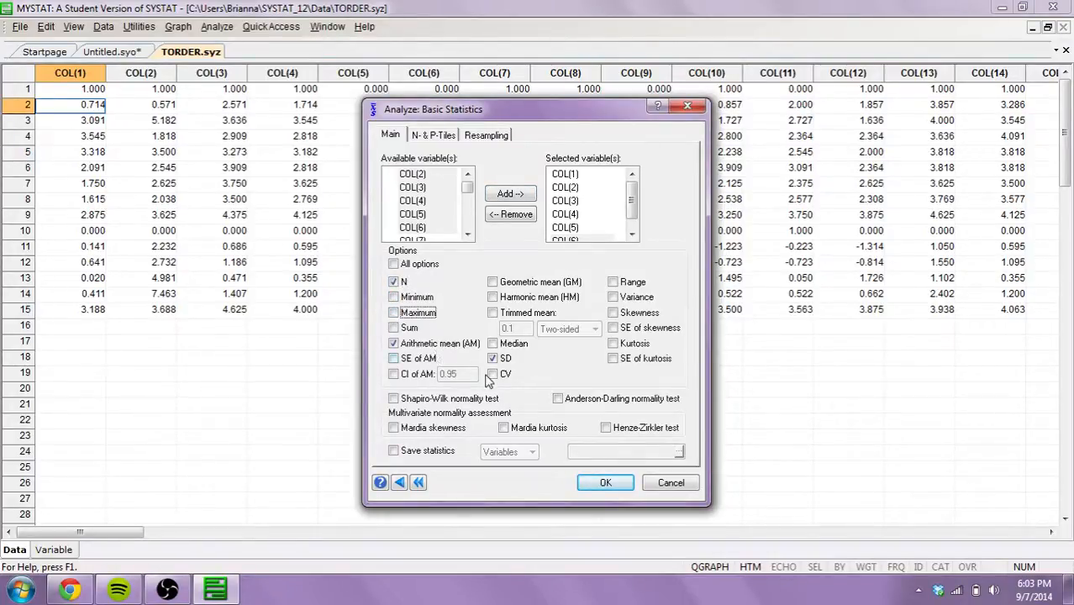
click(605, 485)
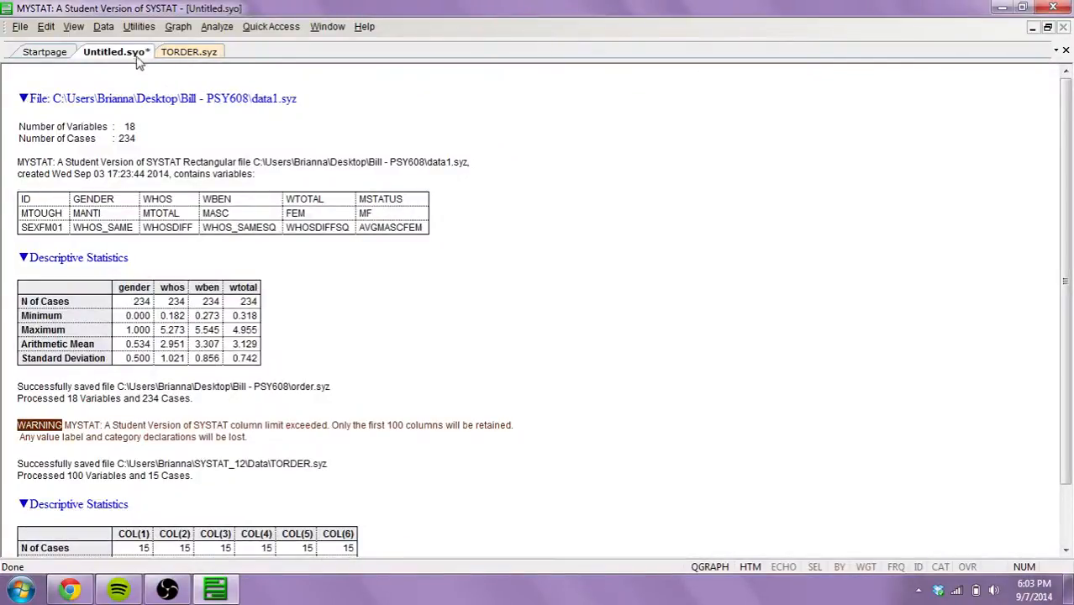
Step: Examine the new Descriptive Statistics table for COL(1) to COL(6) at the end of the output
drag(1063, 186, 1064, 245)
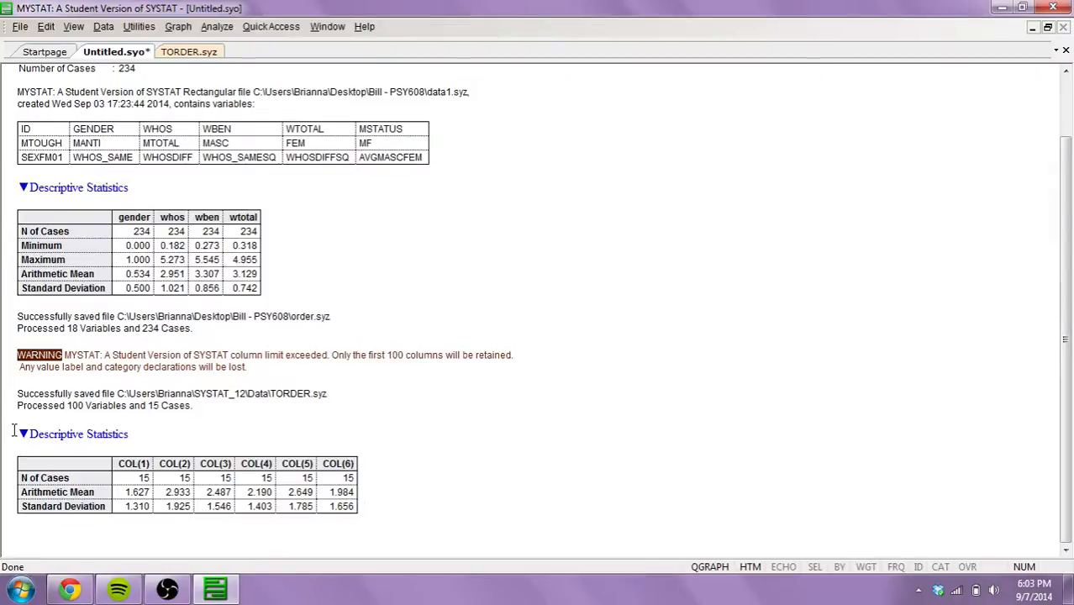
drag(25, 430, 366, 516)
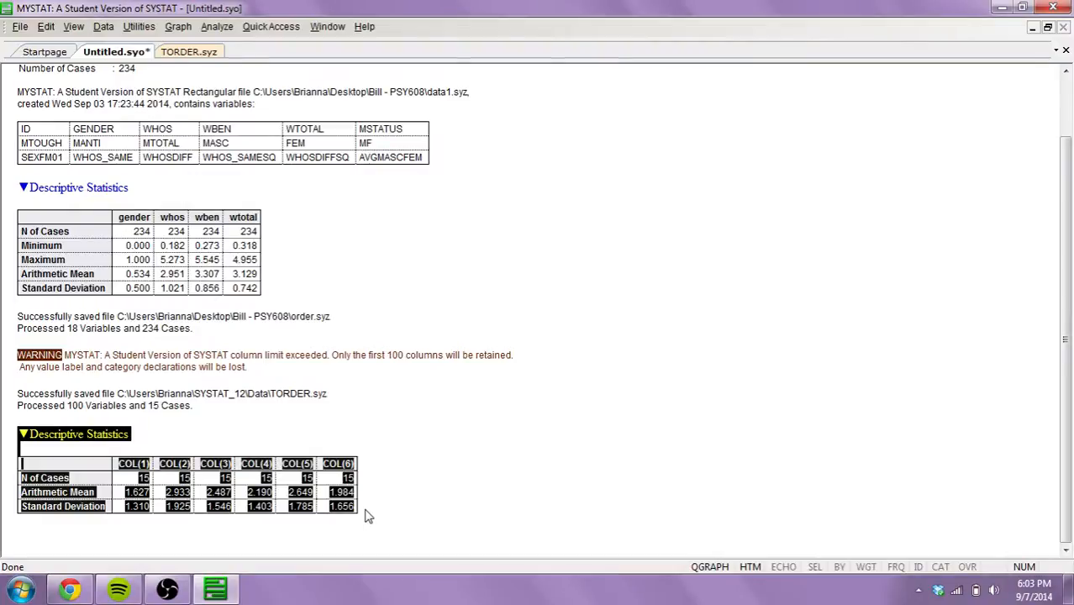
click(429, 464)
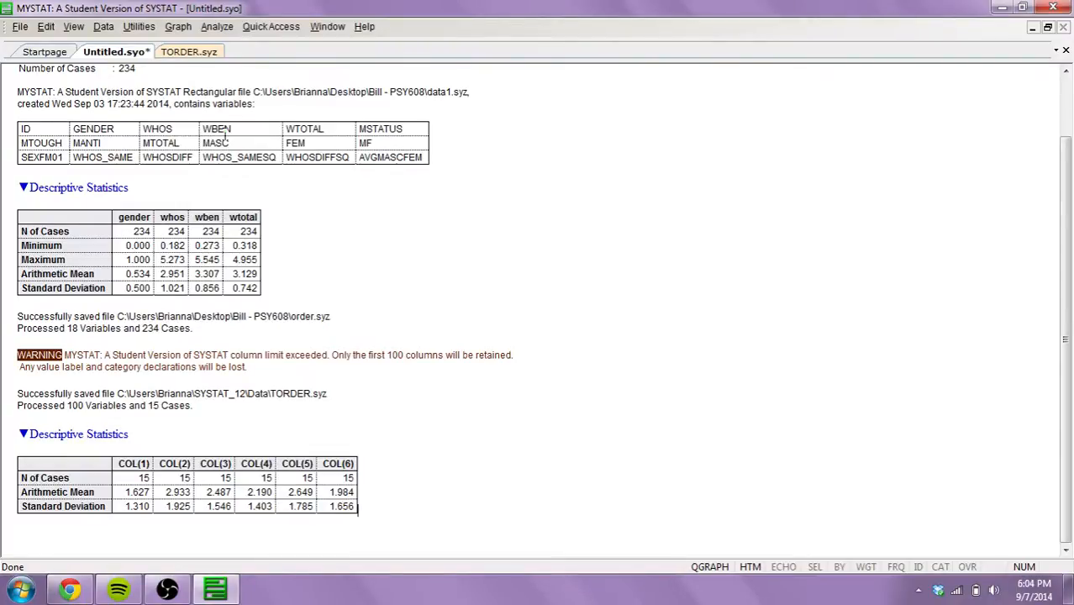
Step: Close the transposed data file TORDER.syz
click(205, 54)
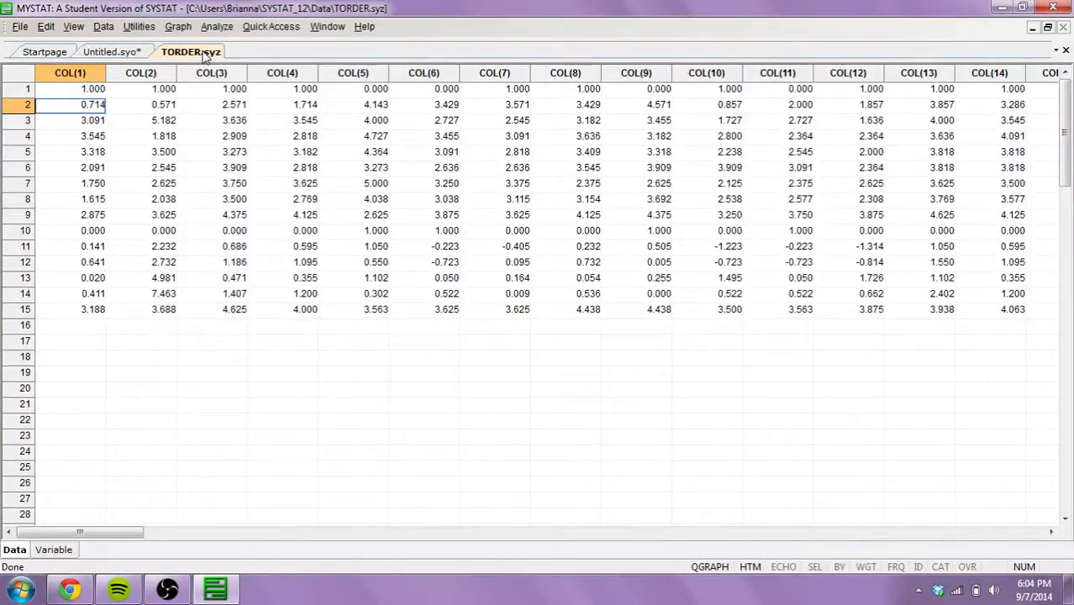
right_click(205, 54)
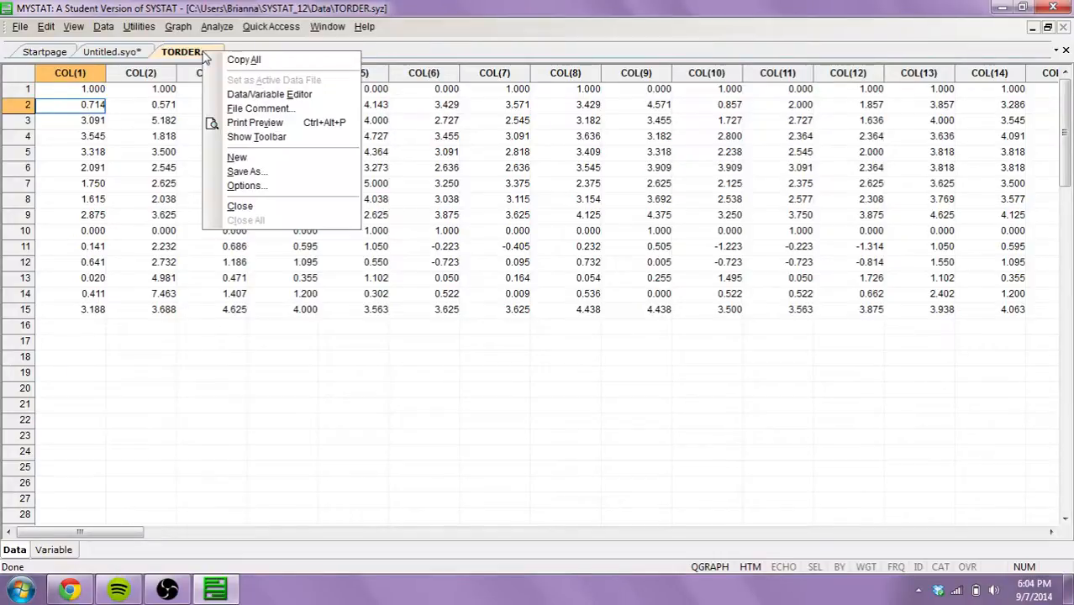
click(260, 208)
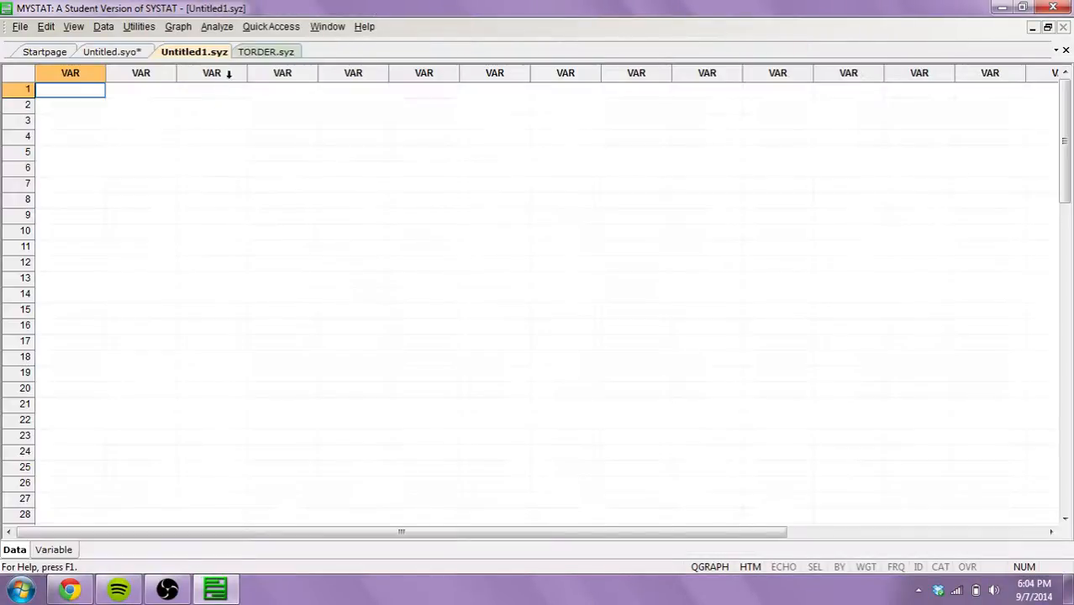
click(259, 54)
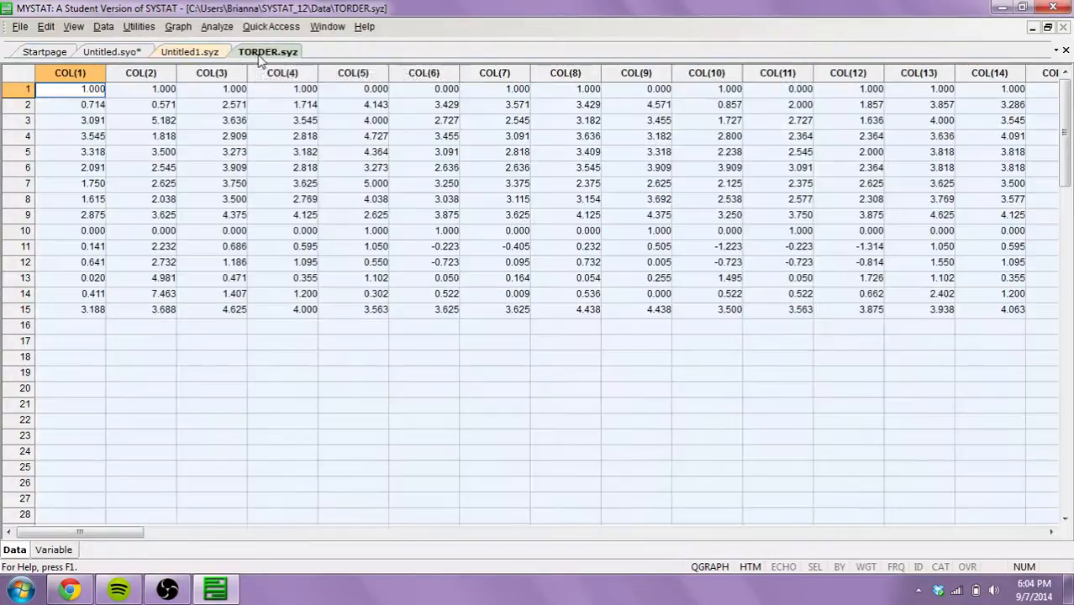
right_click(261, 57)
click(305, 210)
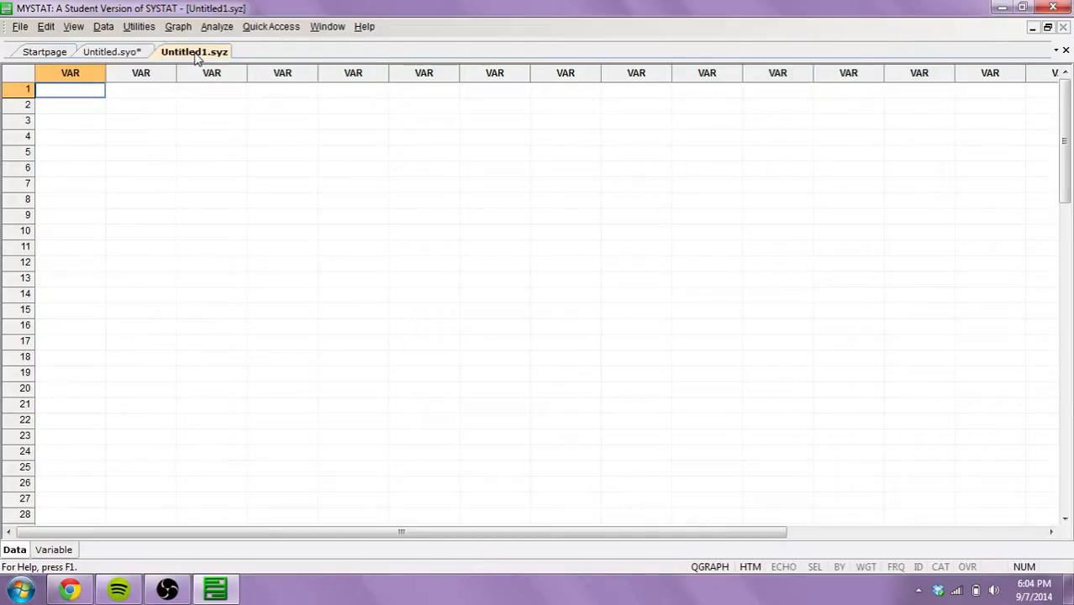
Step: Open the data file data1.syz
click(20, 26)
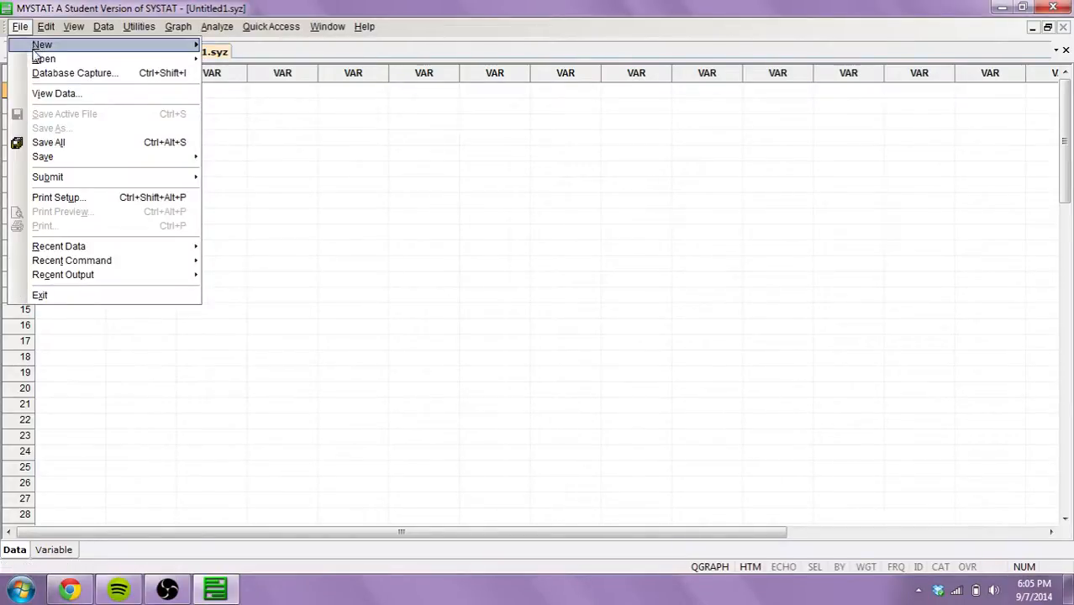
mouse_move(103, 58)
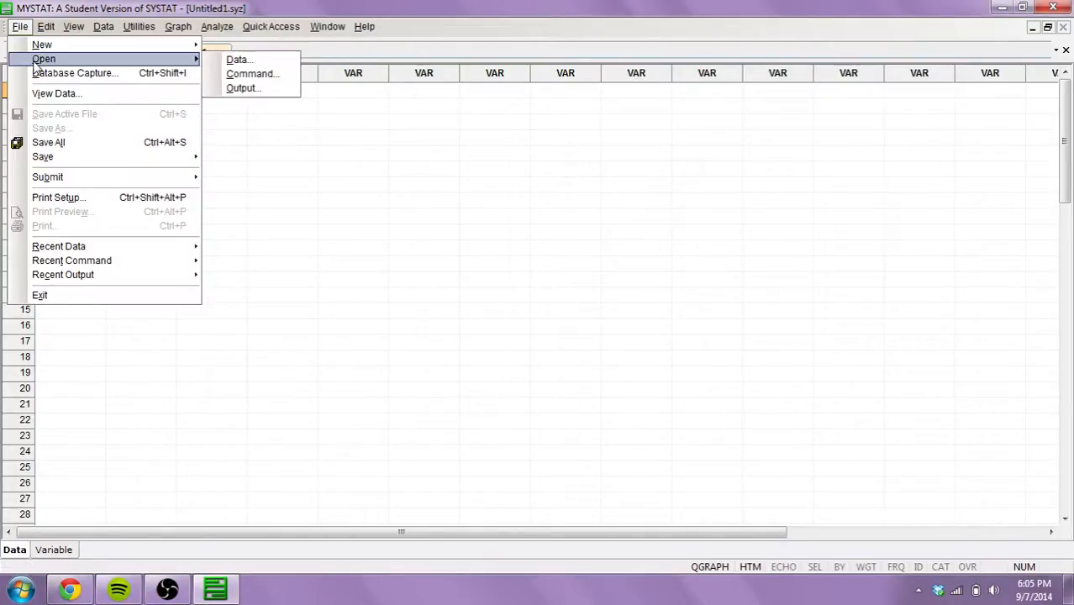
click(236, 60)
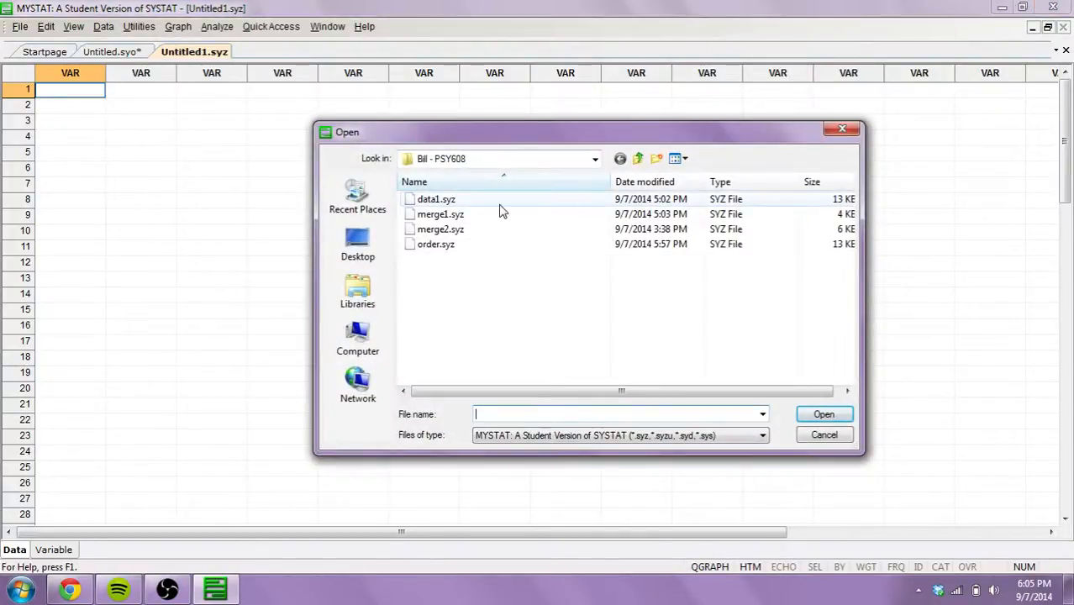
double_click(499, 202)
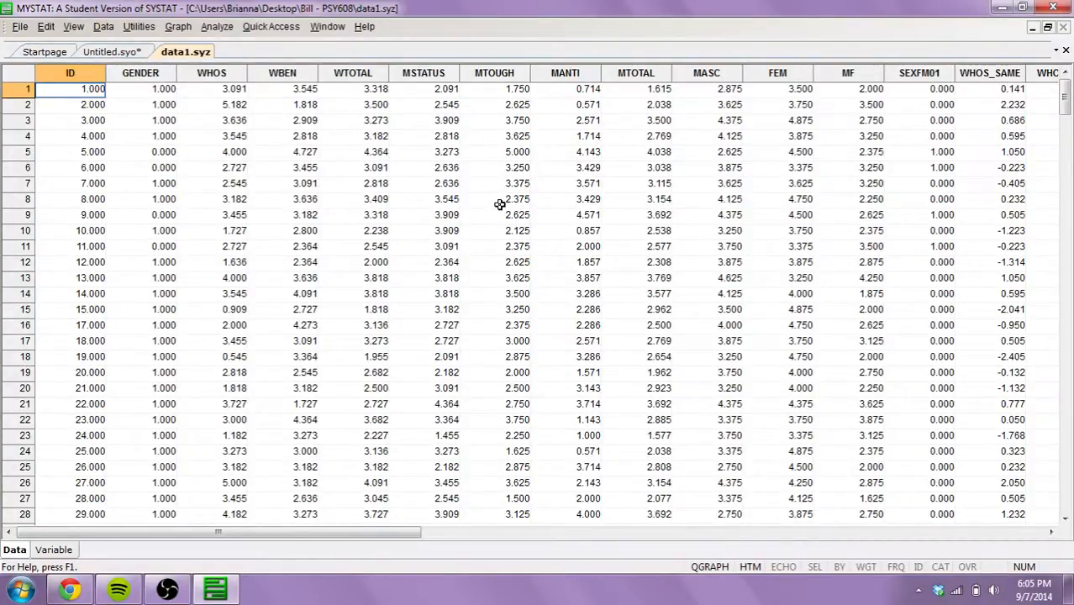
Step: Examine the MASC and FEM values of the first case in the data file
click(728, 93)
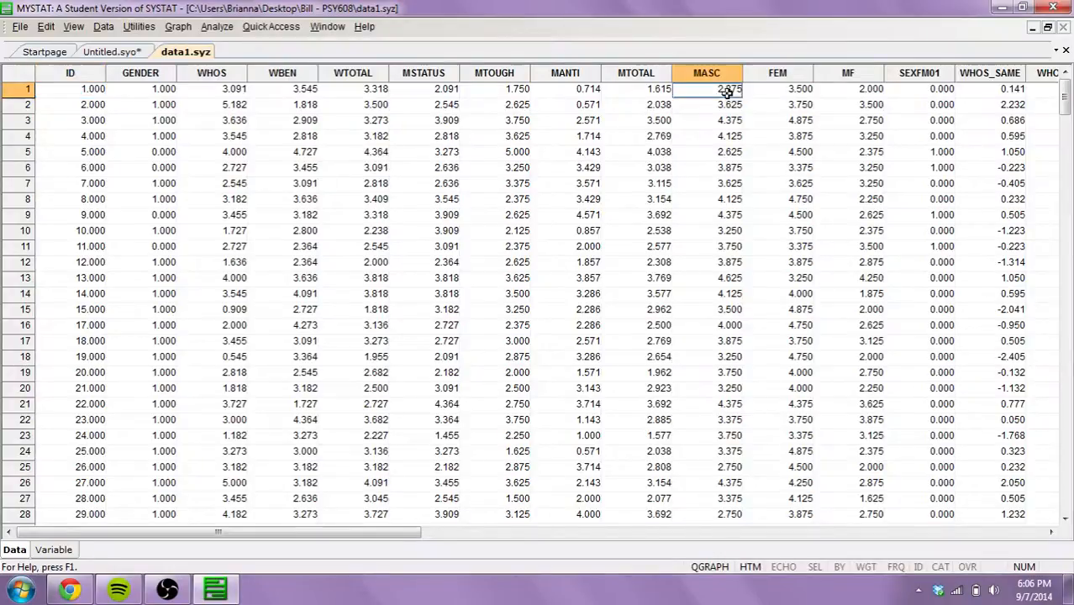
click(775, 100)
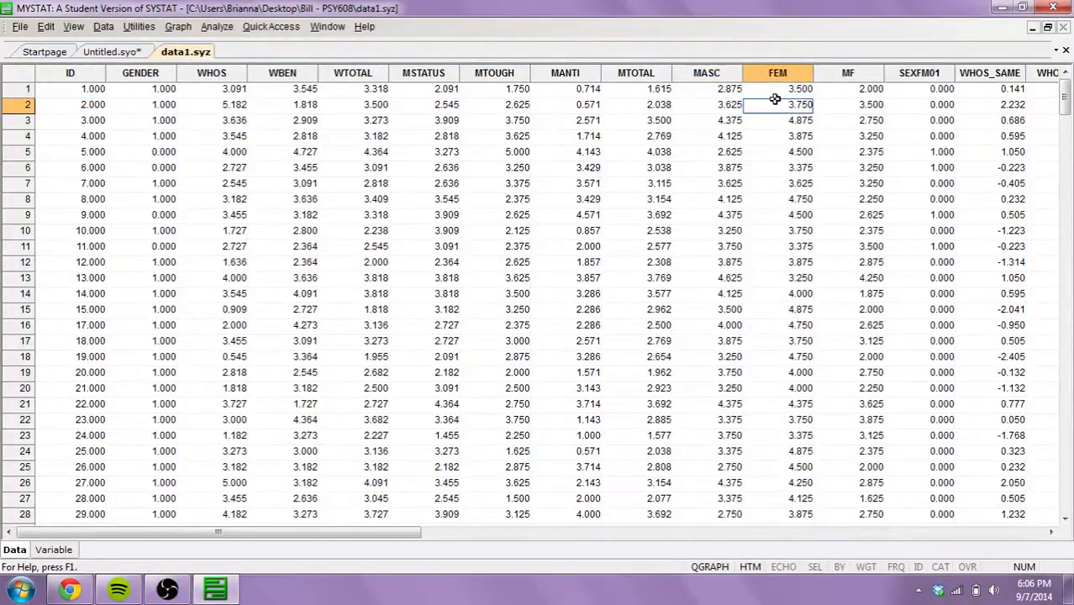
click(776, 94)
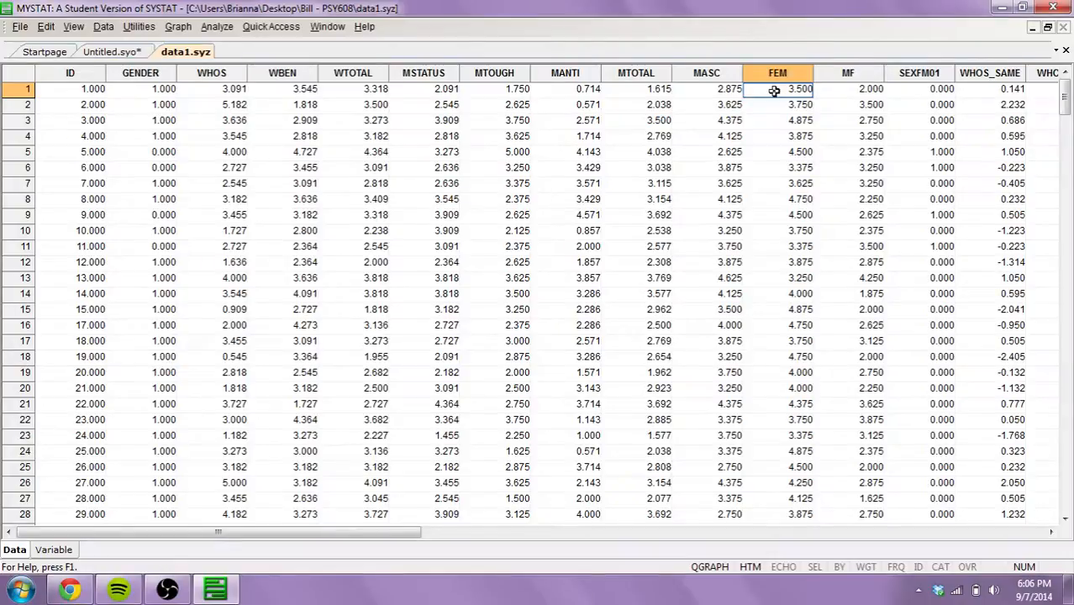
click(735, 92)
click(762, 92)
Step: Start a Let transformation on the data file with AVGMASCFEM as the new variable's name
click(102, 28)
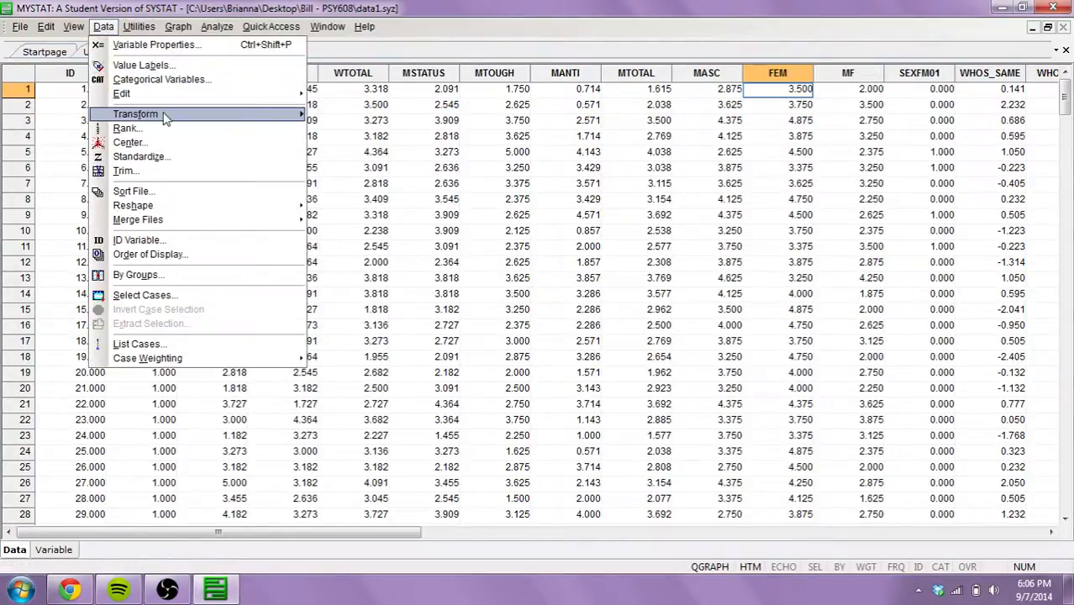
mouse_move(287, 118)
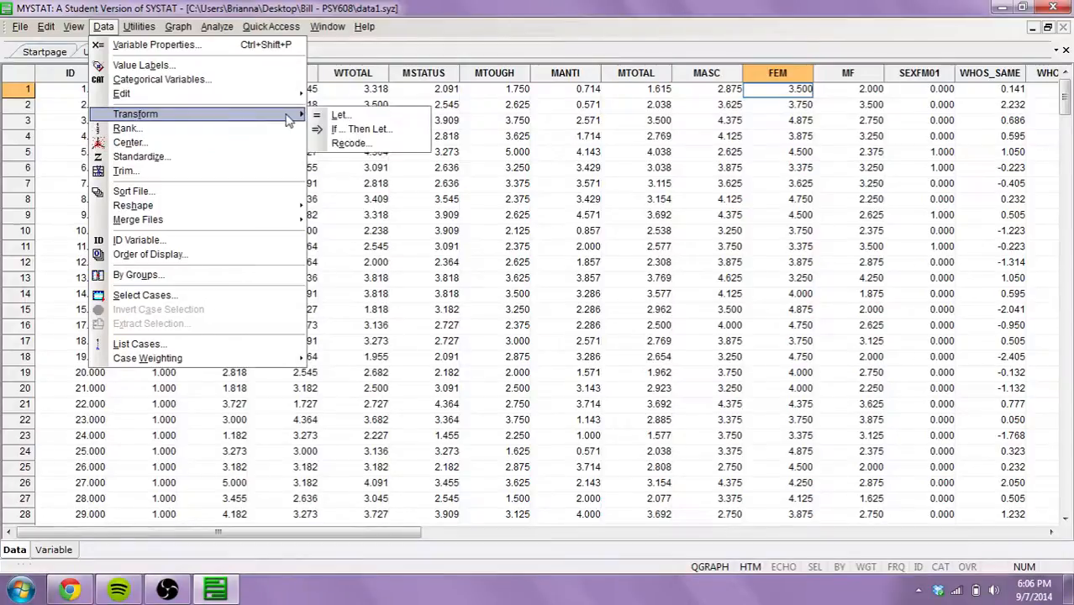
click(340, 115)
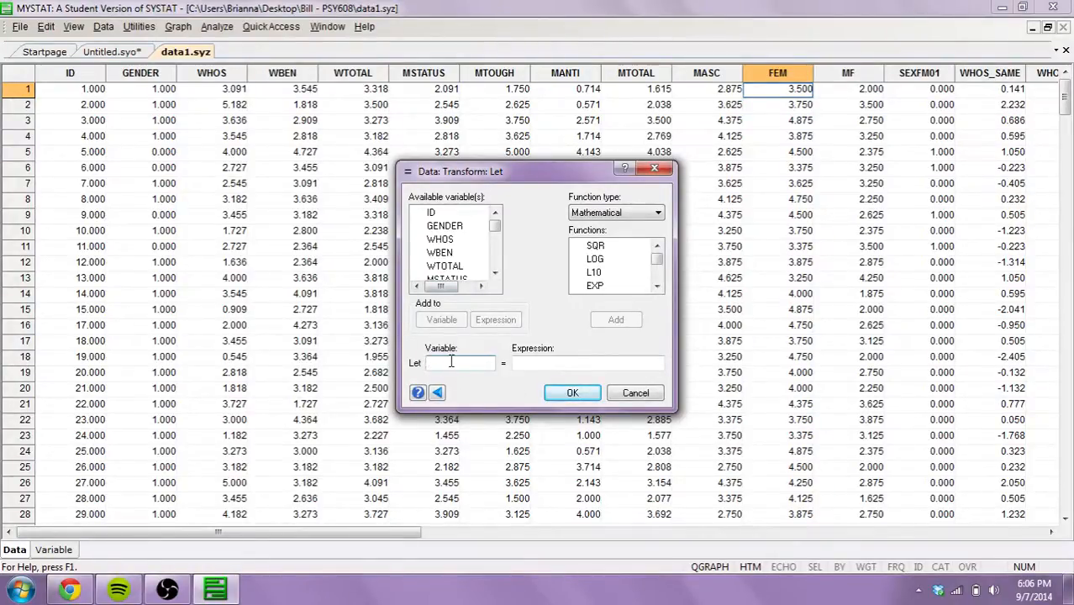
text(AVG)
text(MASCFEM)
click(517, 363)
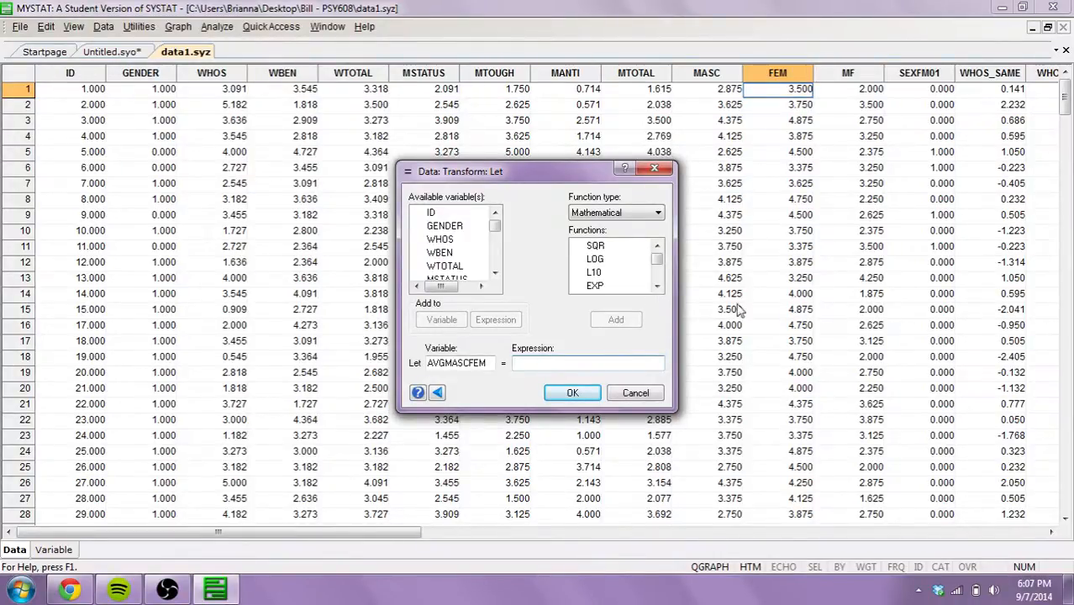
Step: Add the multivariable function AVG to the expression of the Let transformation
click(634, 213)
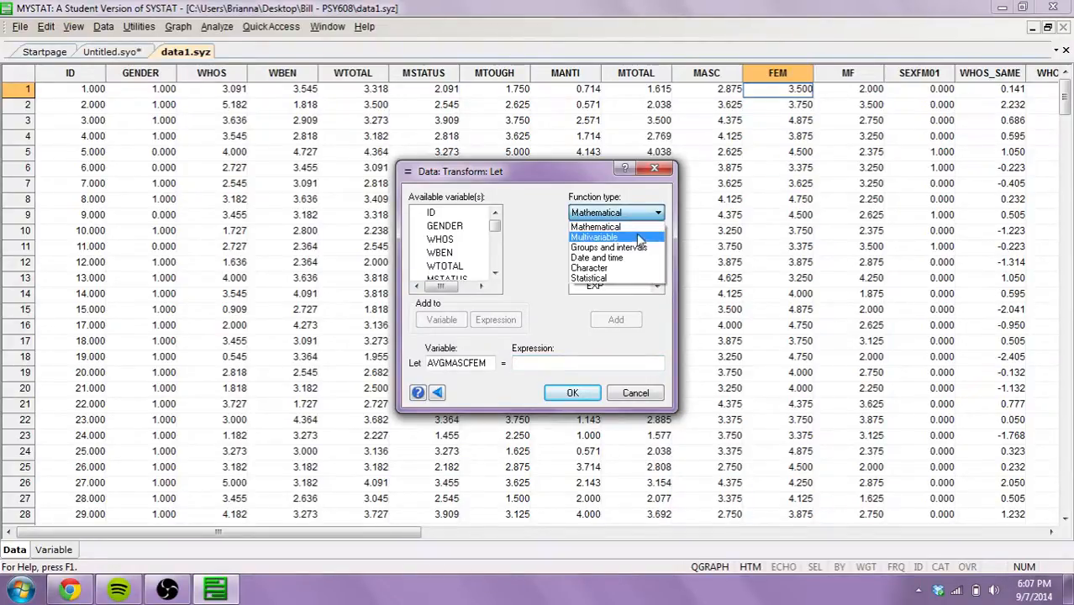
click(640, 239)
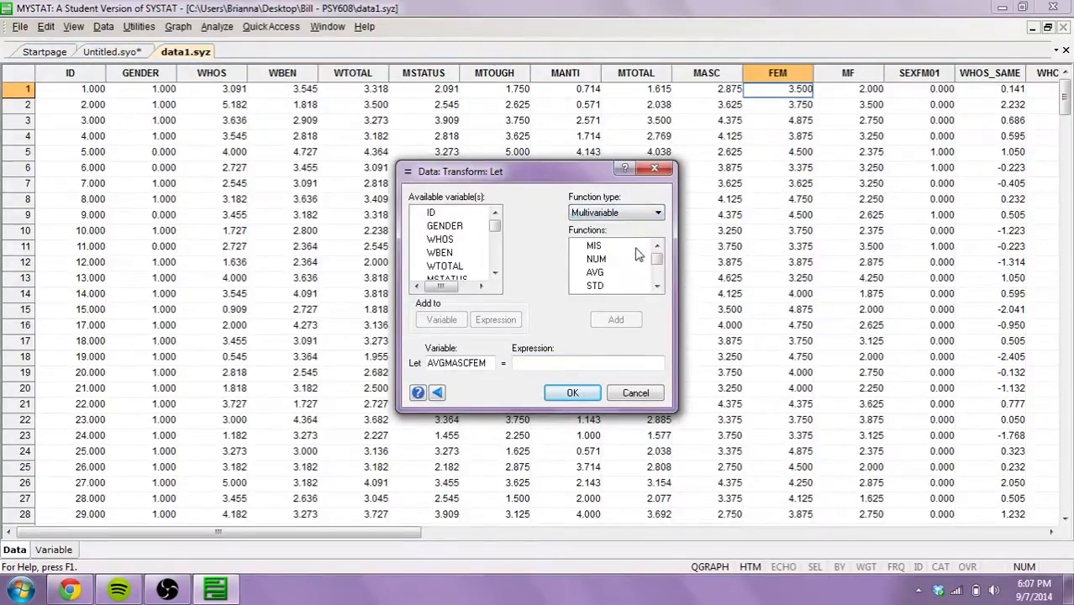
click(606, 274)
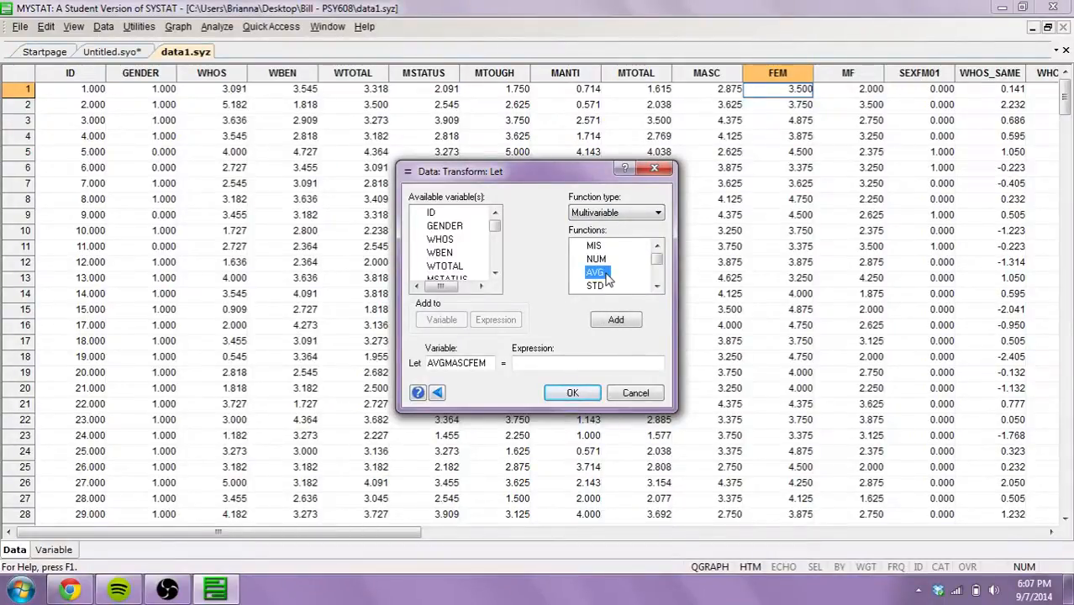
click(615, 323)
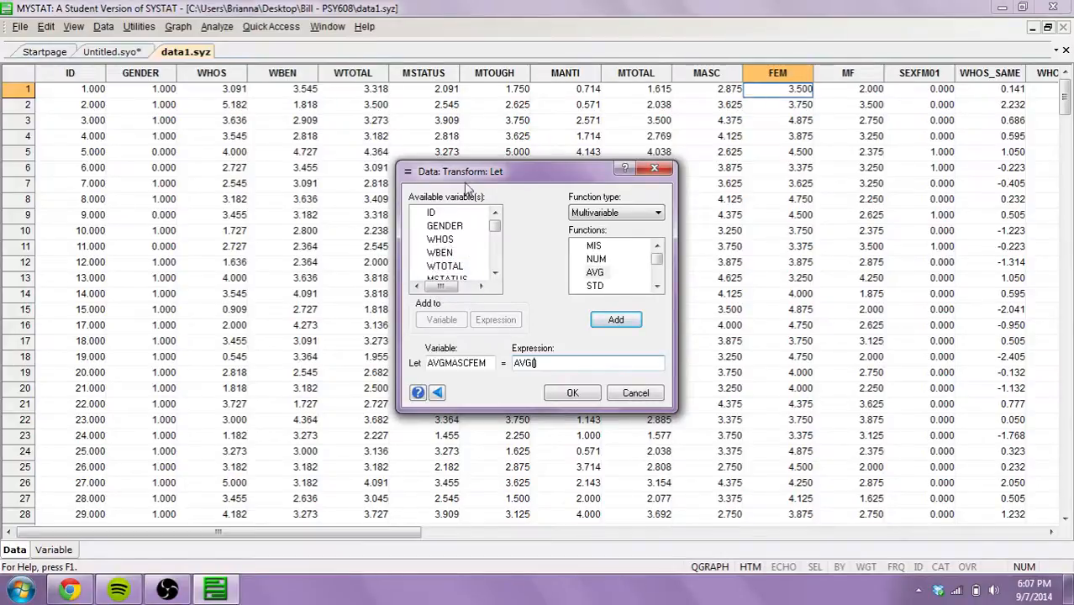
Step: Insert MASC and FEM as the arguments, making the expression AVG(MASC,FEM)
drag(495, 235, 498, 252)
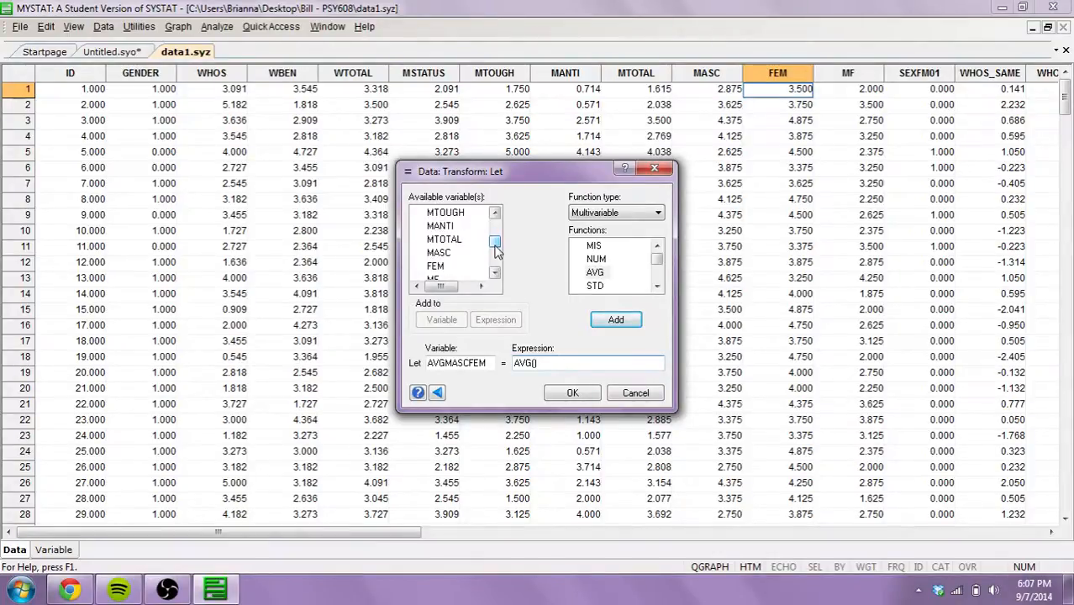
double_click(440, 253)
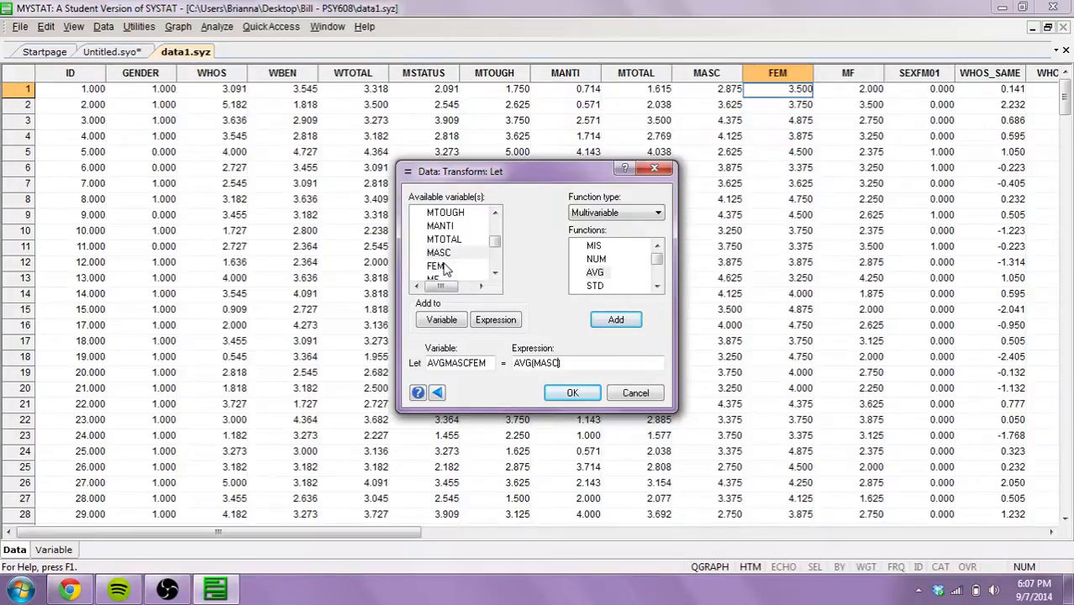
text(,FEM)
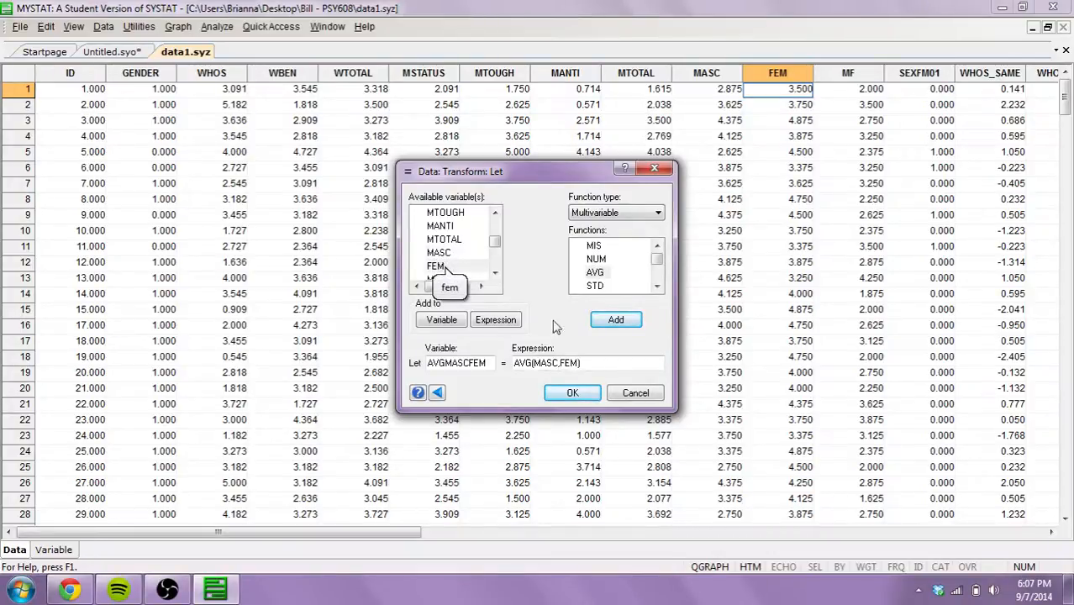
double_click(436, 266)
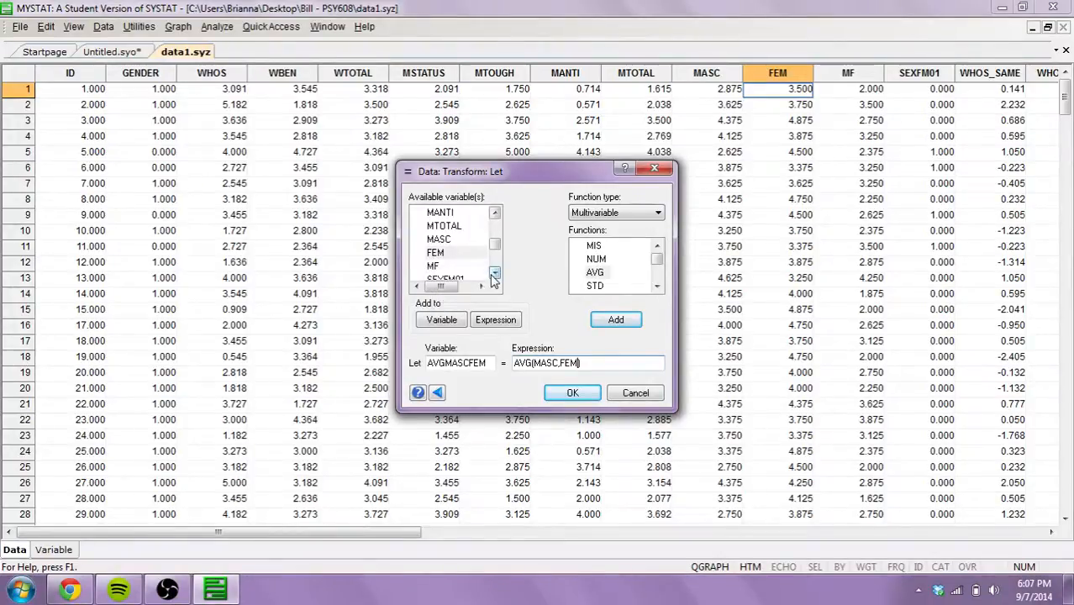
Step: Try adding MF as a third argument of the AVG expression, and remove it again
scroll(454, 273, down, 1)
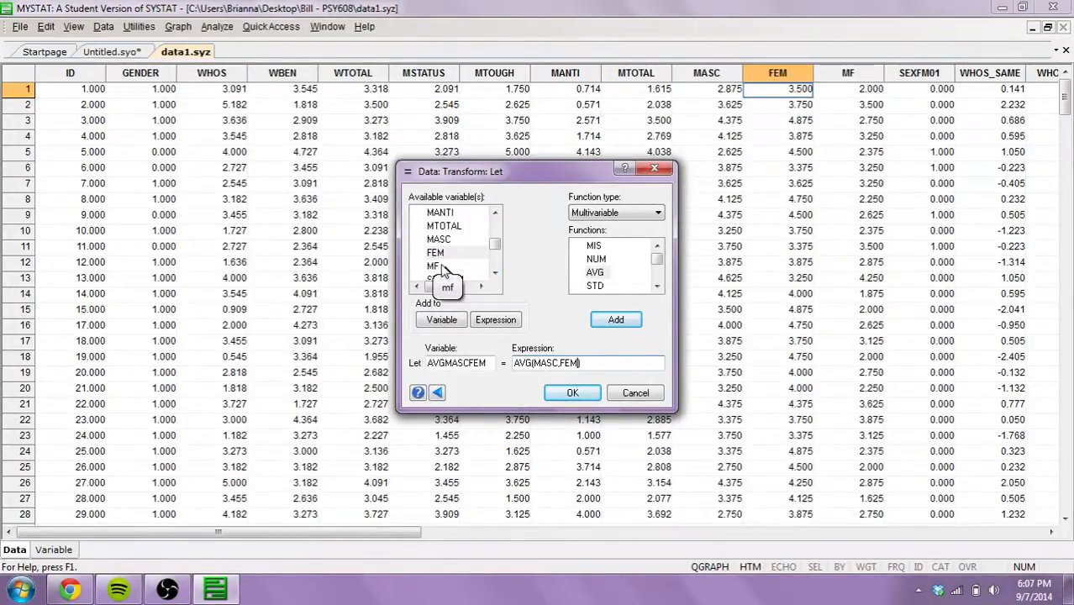
click(443, 267)
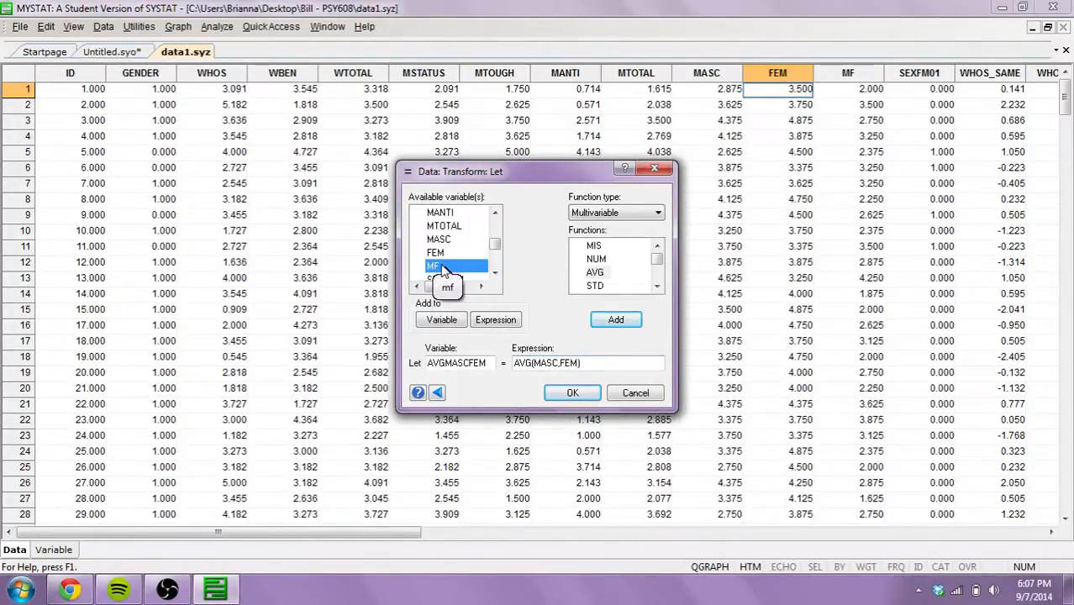
click(510, 327)
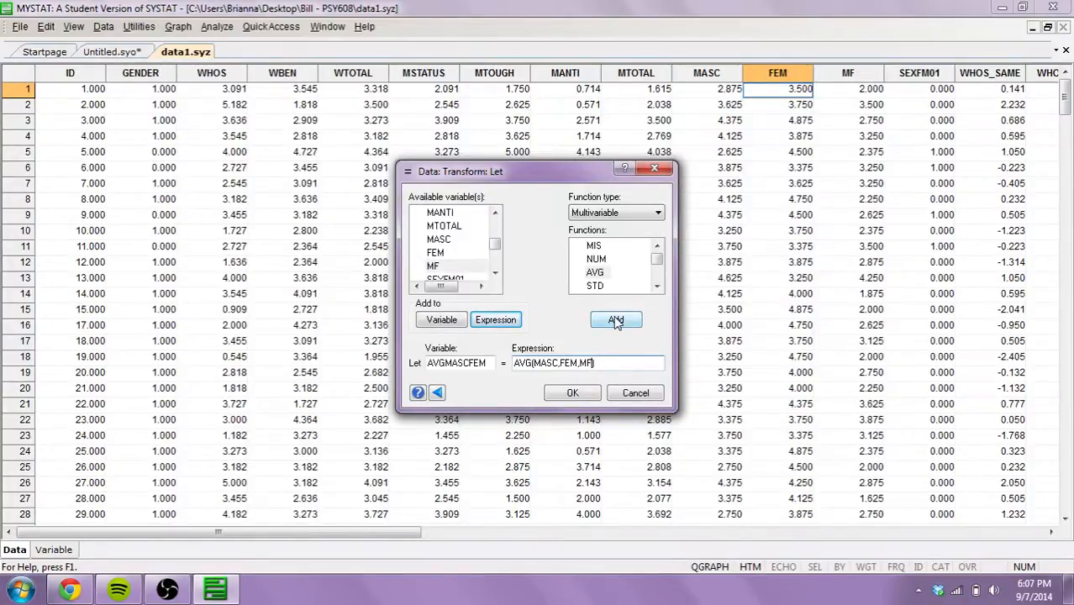
key(BackSpace)
key(BackSpace)
key(BackSpace)
Step: Run the Let transformation and compare the first case's MASC and FEM values with its AVGMASCFEM value
click(571, 393)
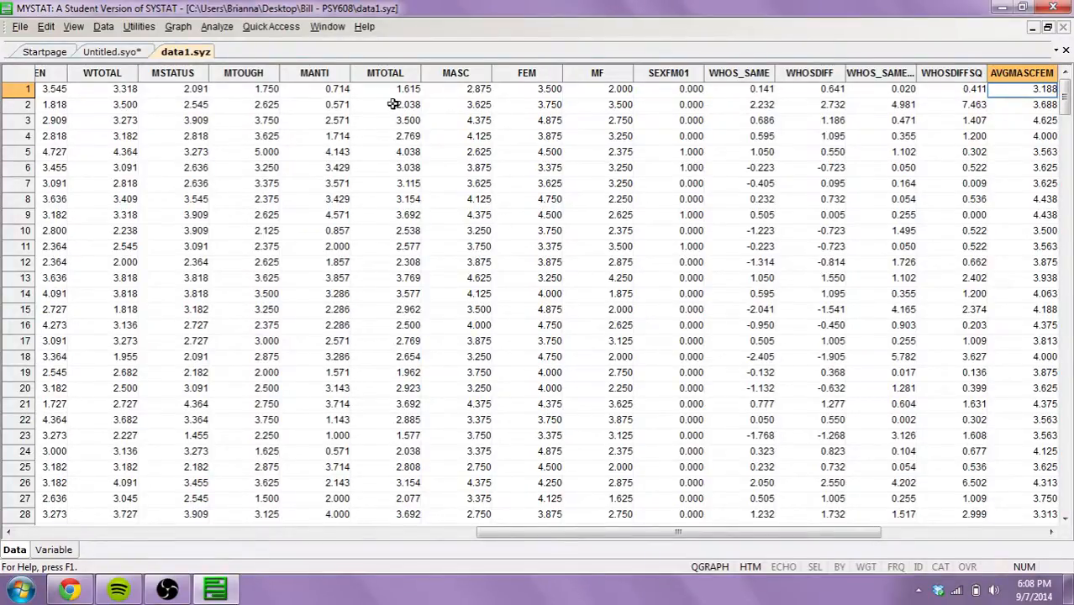
click(462, 89)
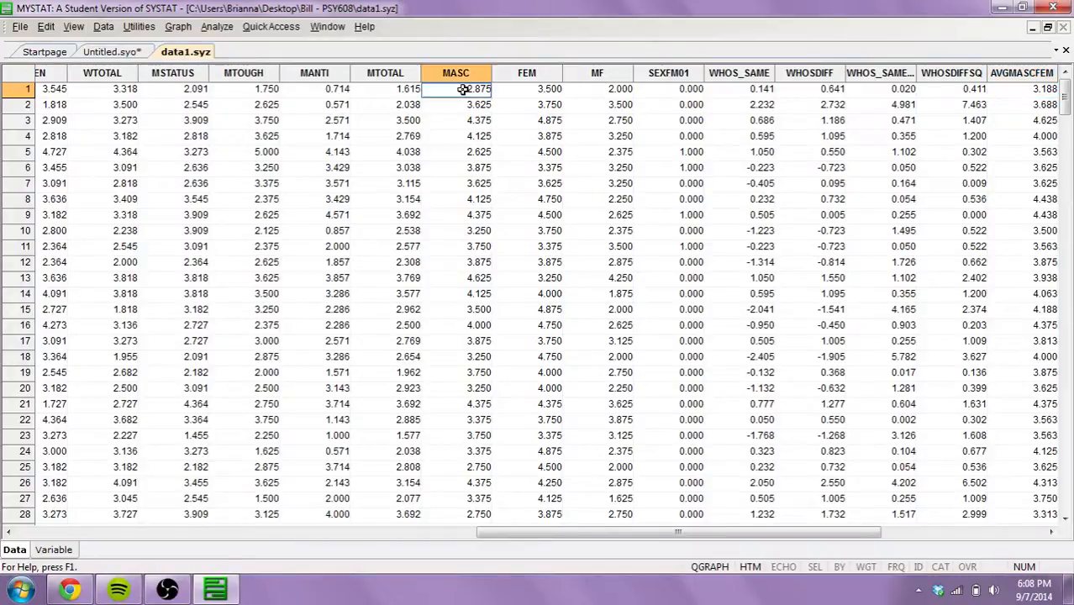
click(514, 89)
click(470, 90)
key(Right)
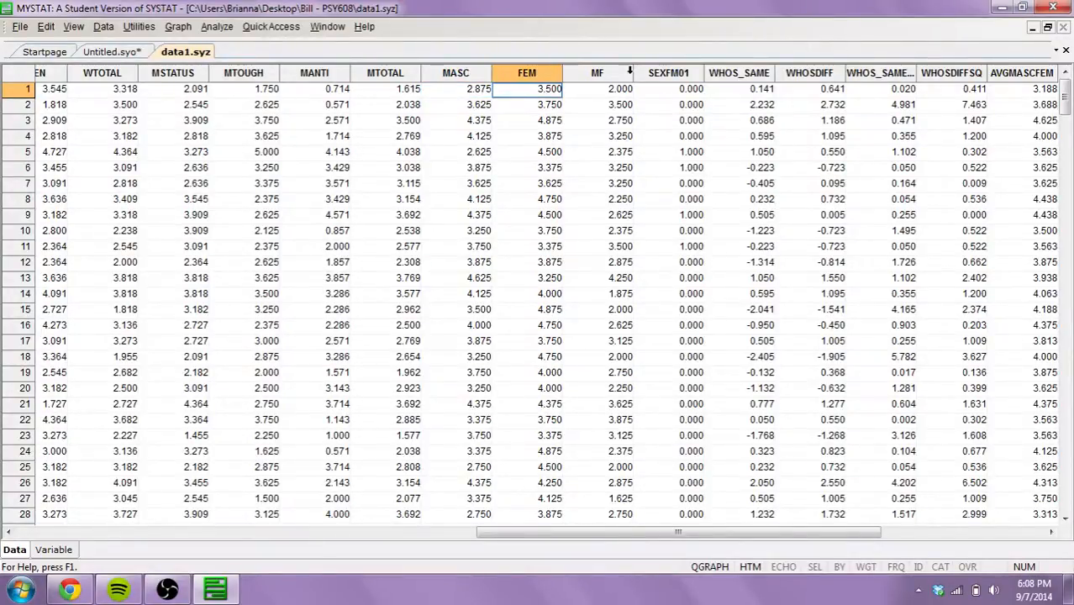
click(1048, 90)
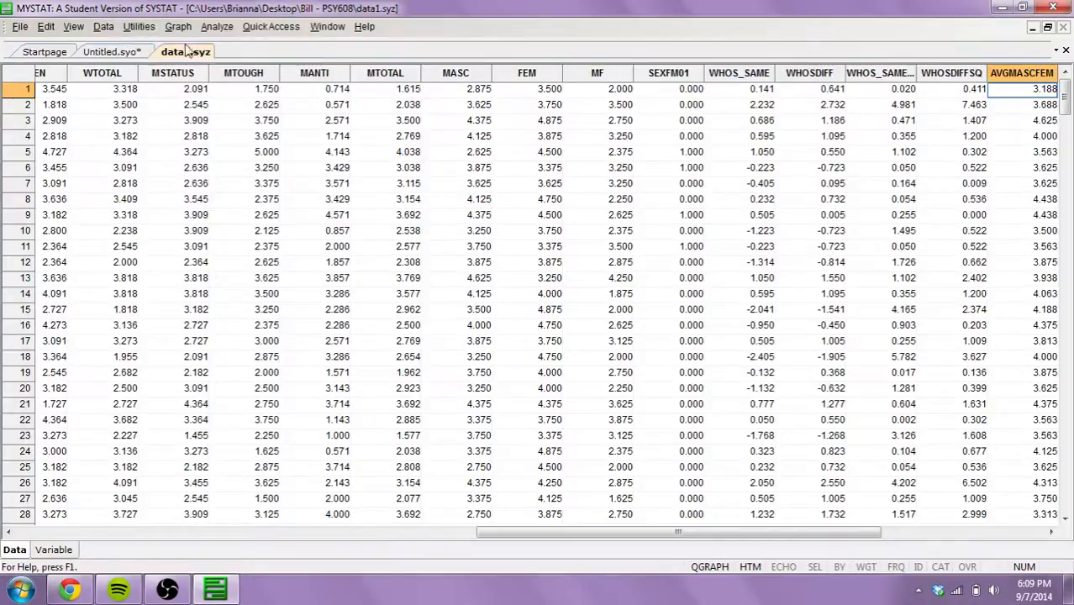
Step: Open the data file merge1.syz, saving the changes to data1.syz
click(22, 28)
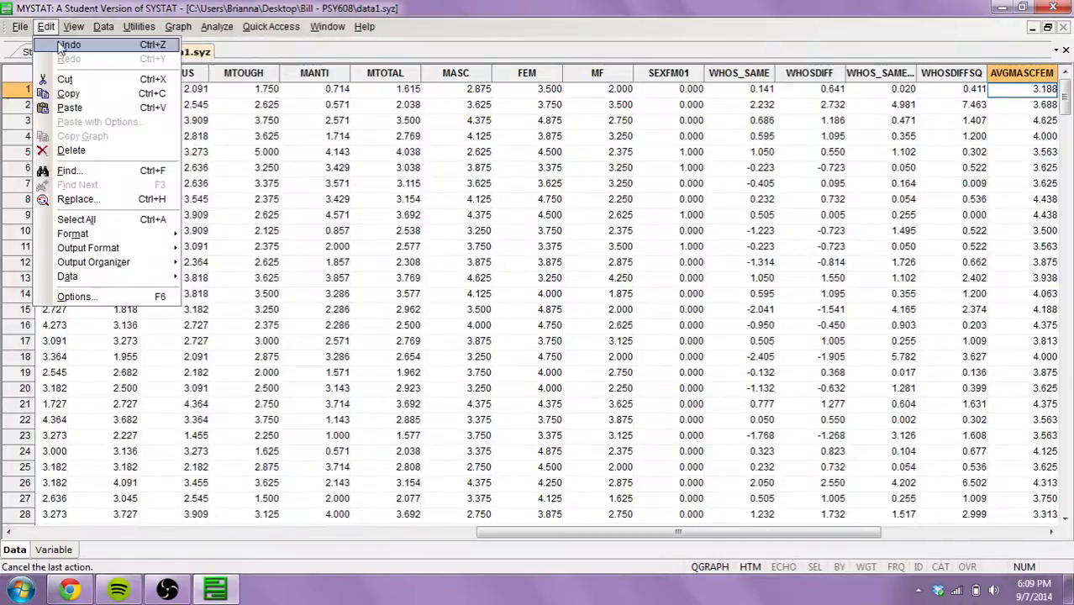
mouse_move(30, 61)
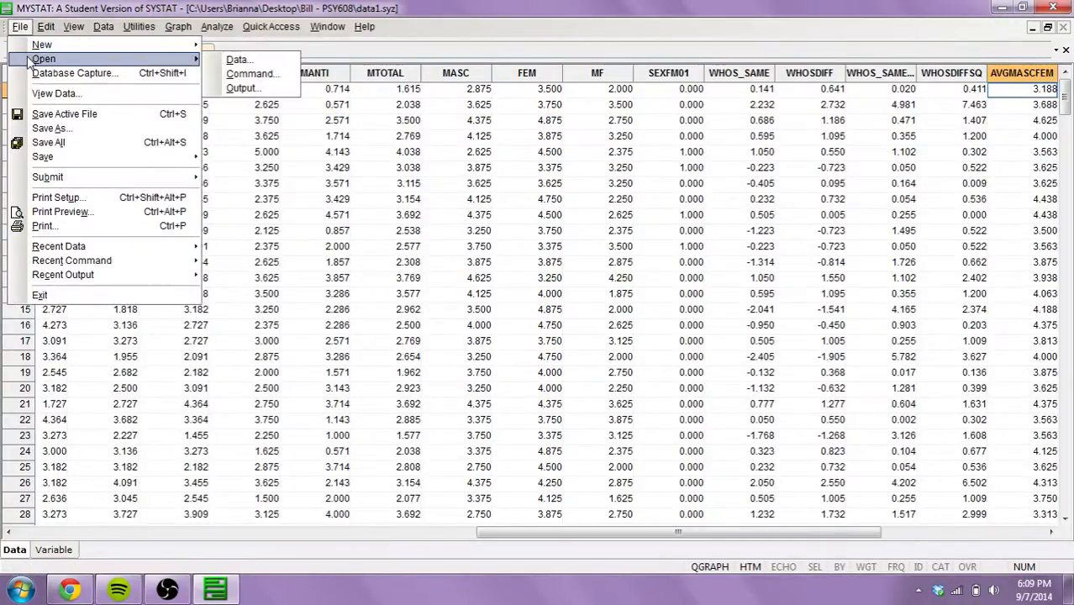
click(220, 62)
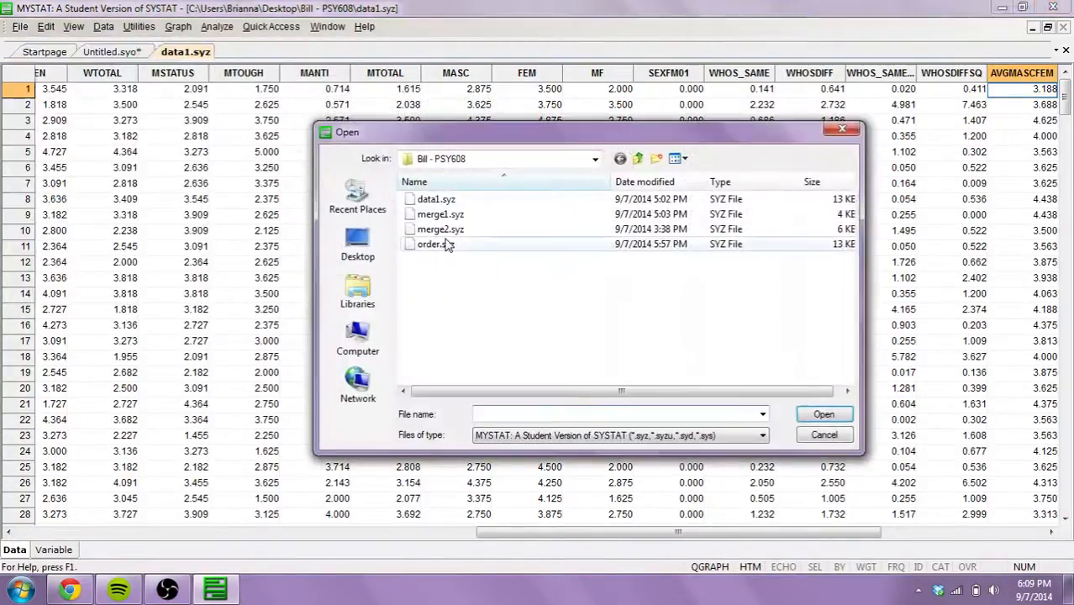
double_click(460, 215)
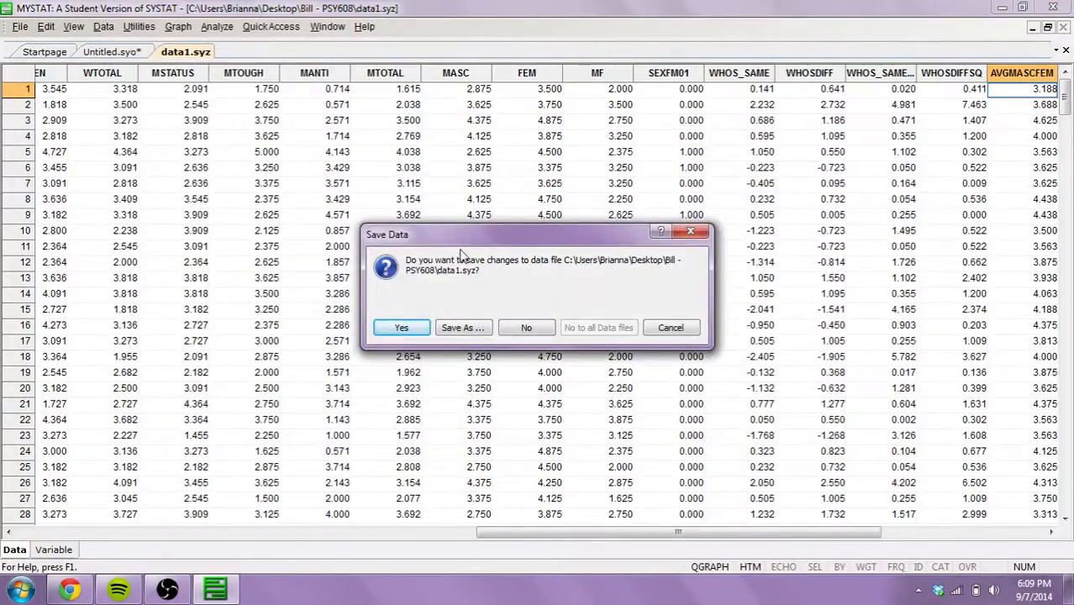
click(419, 329)
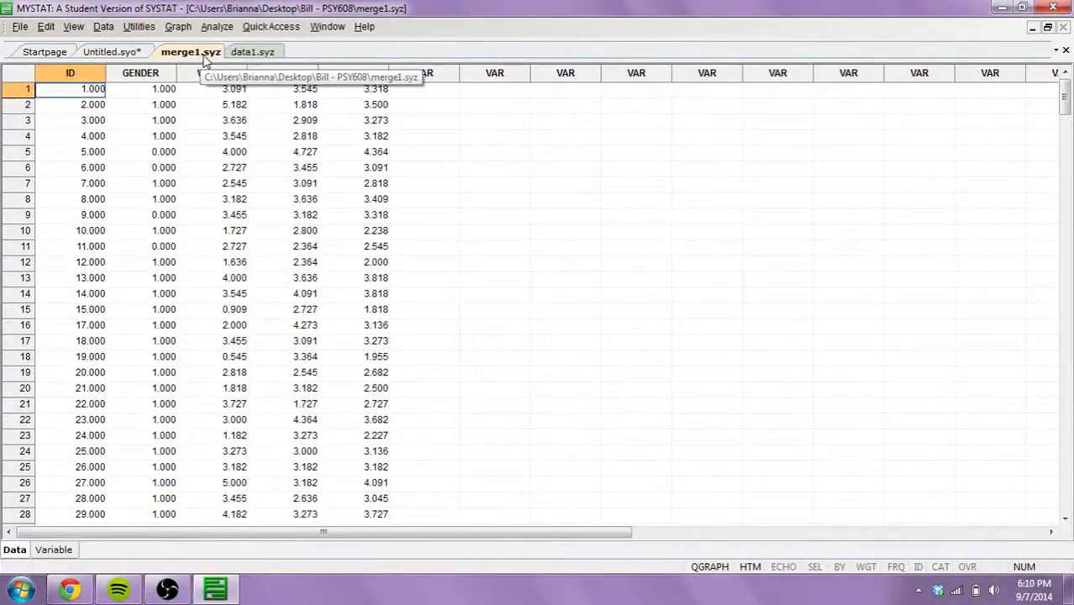
Step: Close the data file data1.syz
click(262, 54)
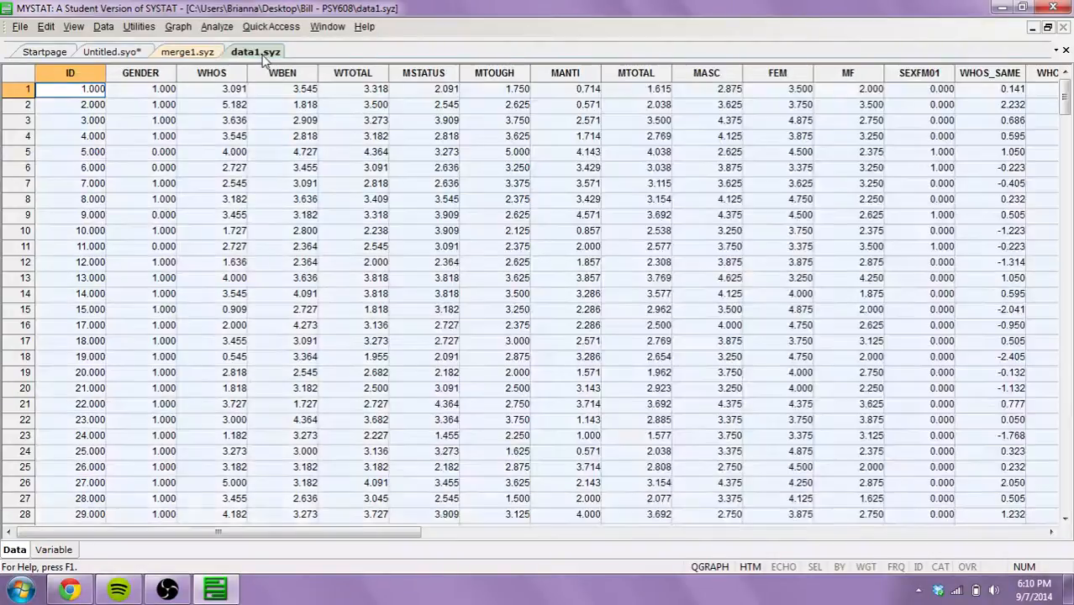
right_click(263, 58)
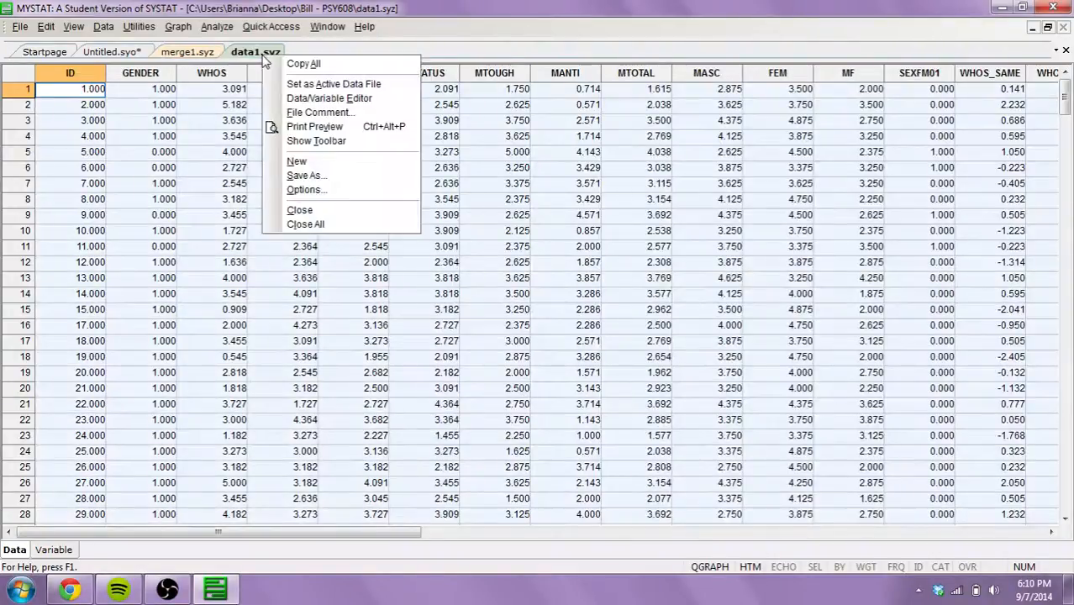
click(363, 214)
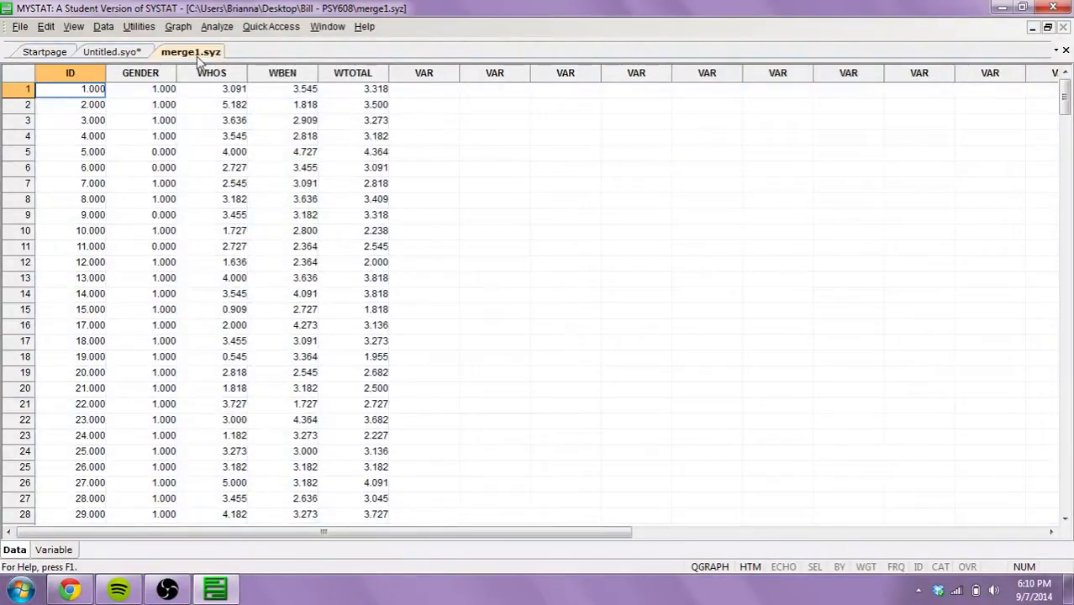
Step: Start an Append Variables file merge with merge1.syz as File 1
click(104, 26)
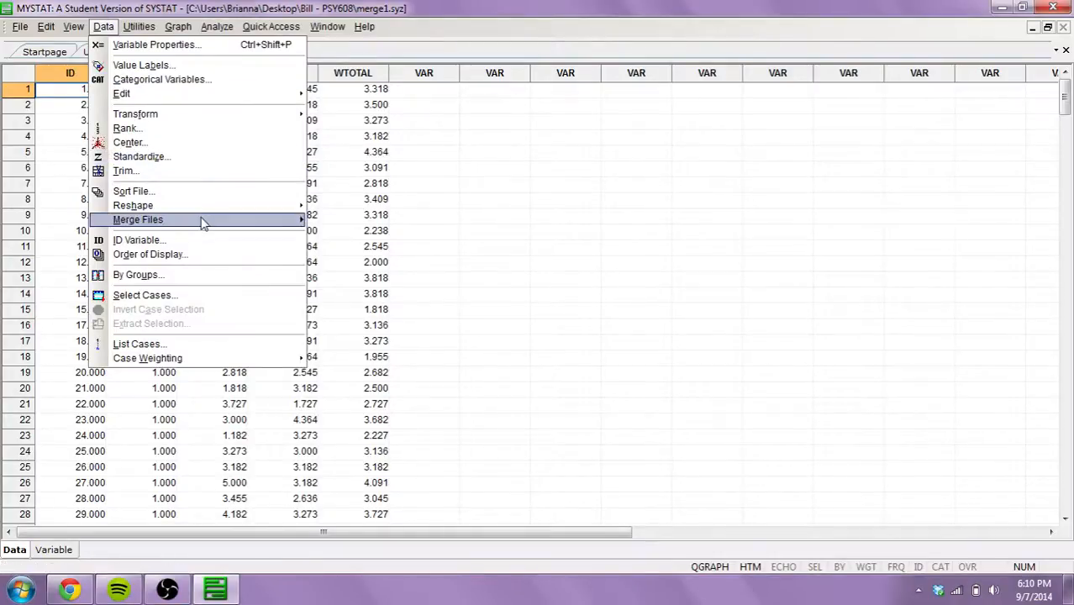
mouse_move(302, 220)
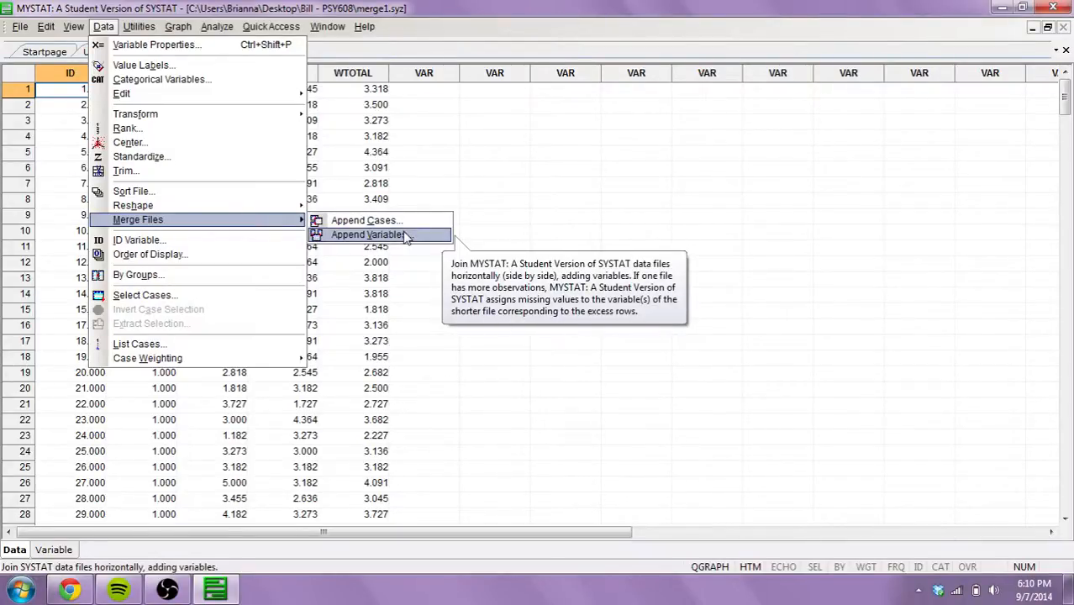
click(406, 238)
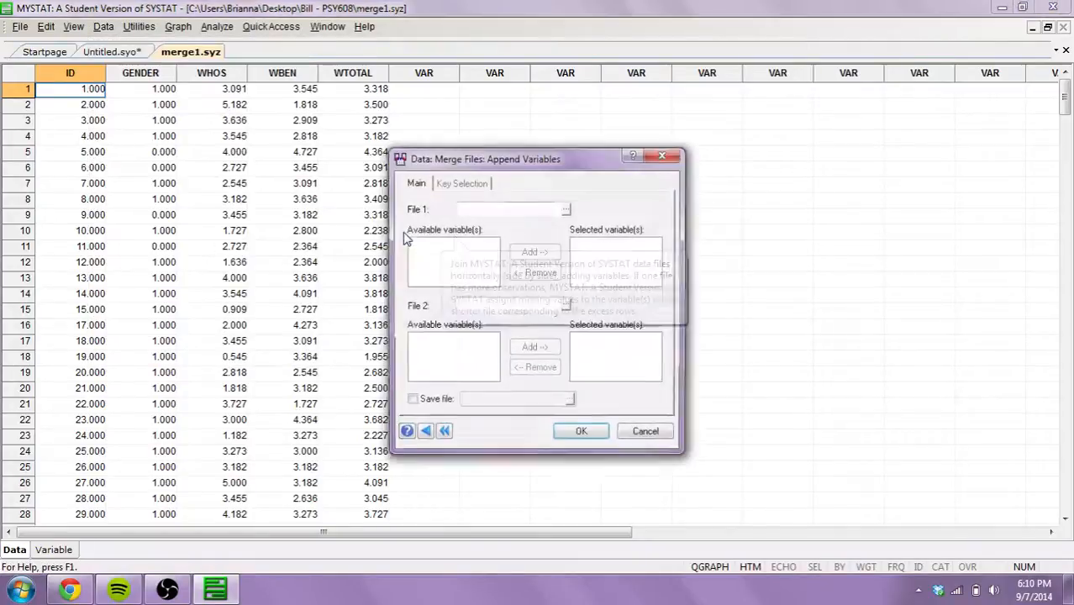
click(566, 210)
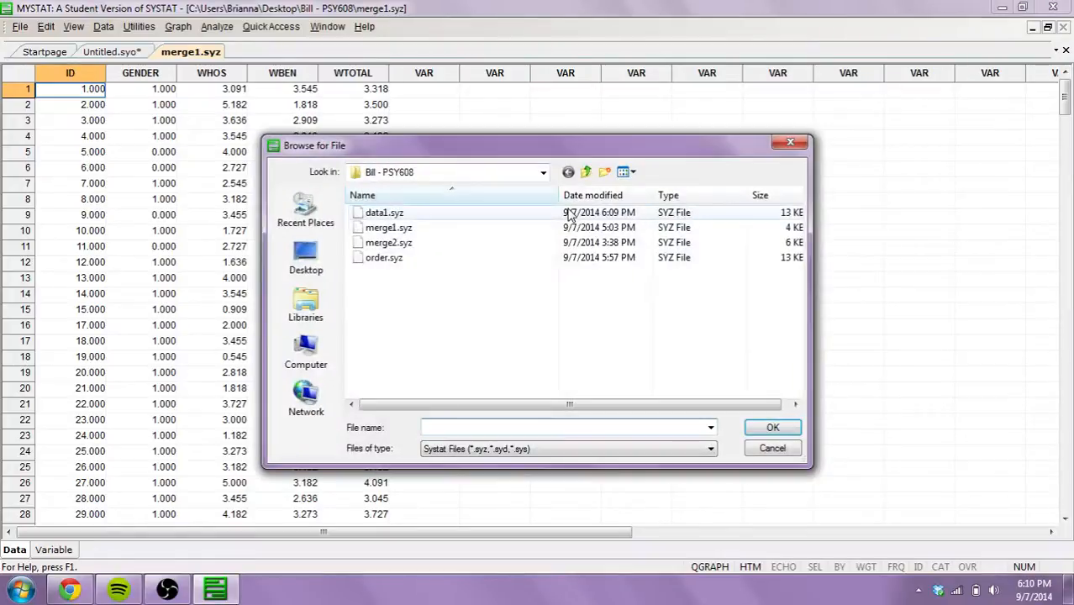
click(481, 236)
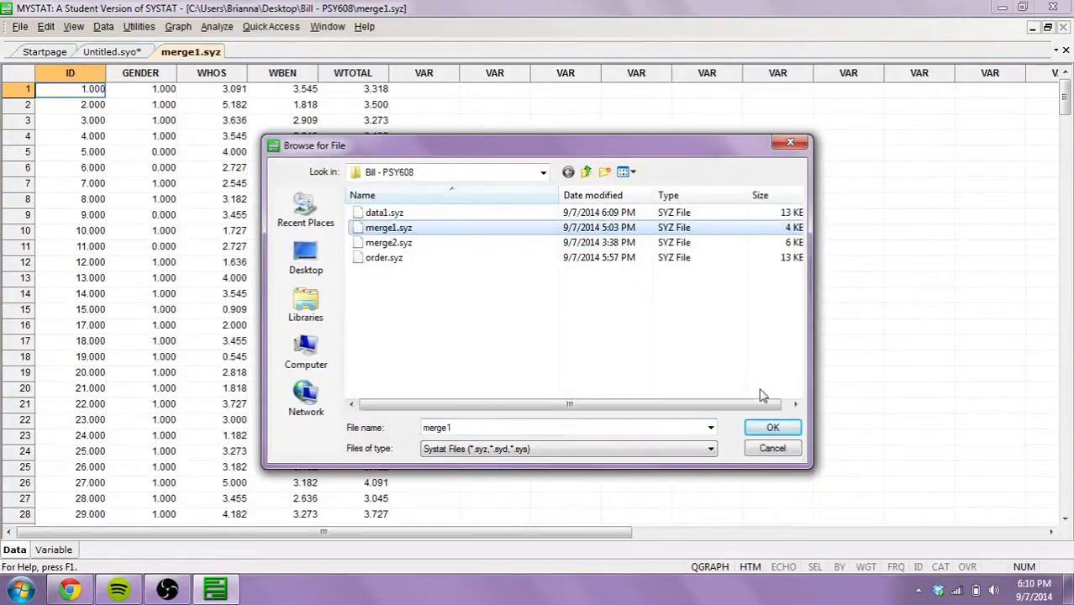
click(770, 427)
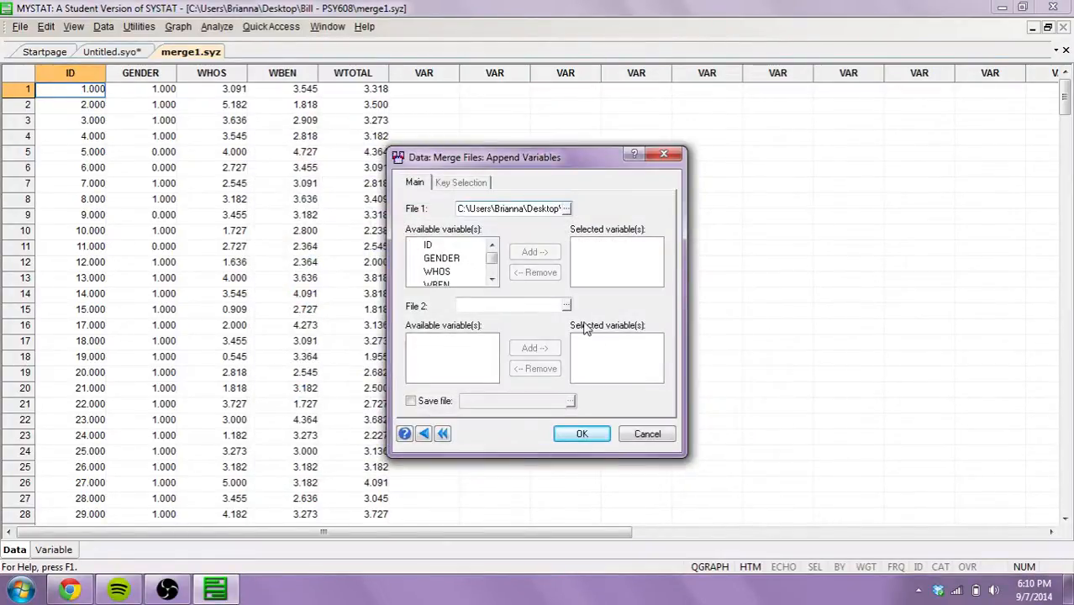
Step: Choose merge2.syz from the Bill - PSY608 folder as File 2 of the merge
click(534, 304)
click(565, 304)
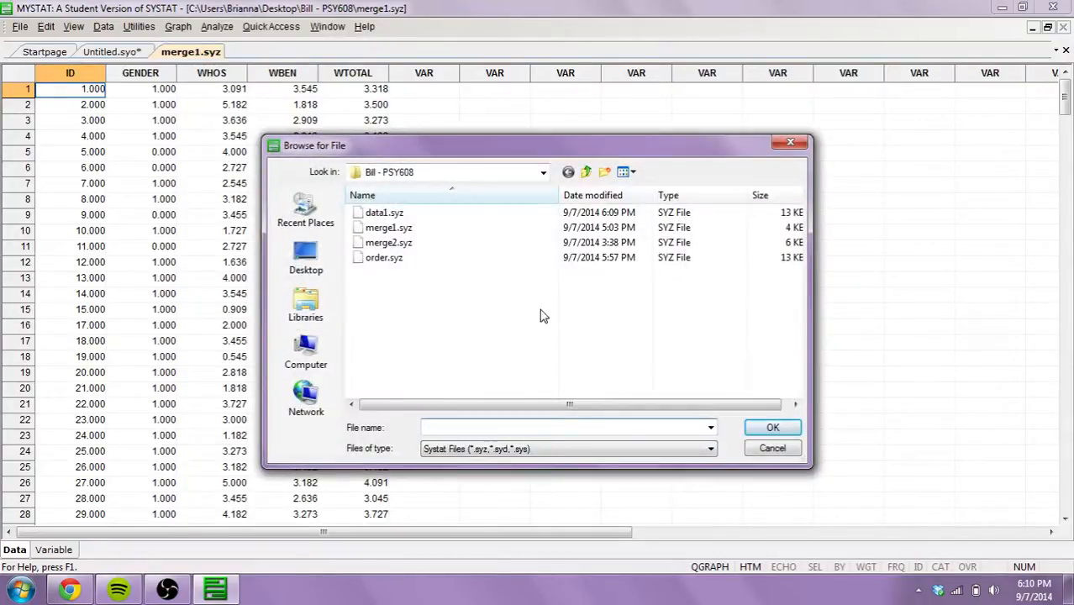
click(455, 242)
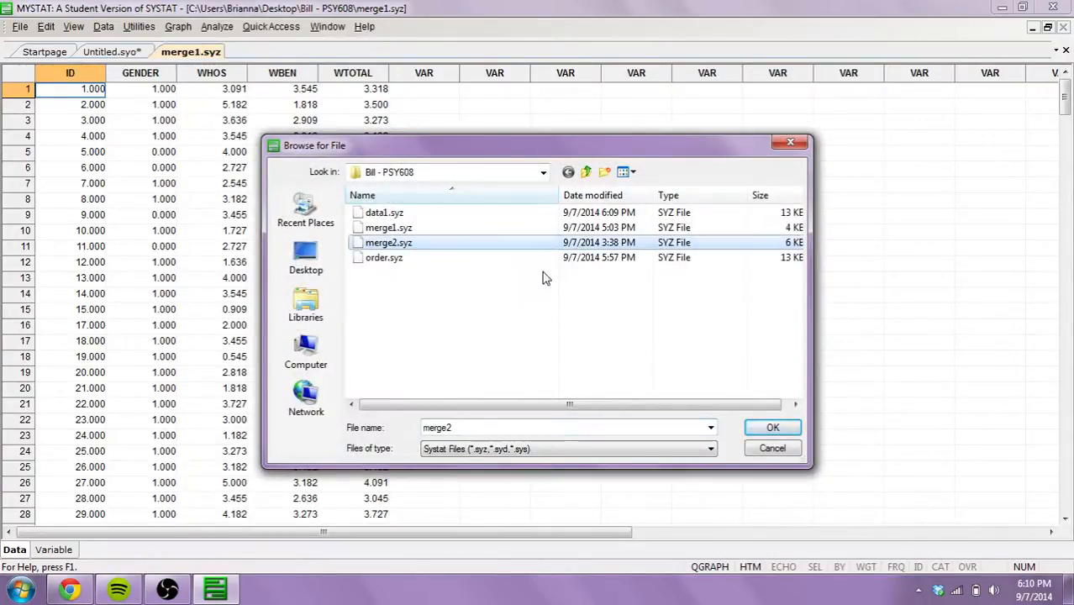
click(769, 427)
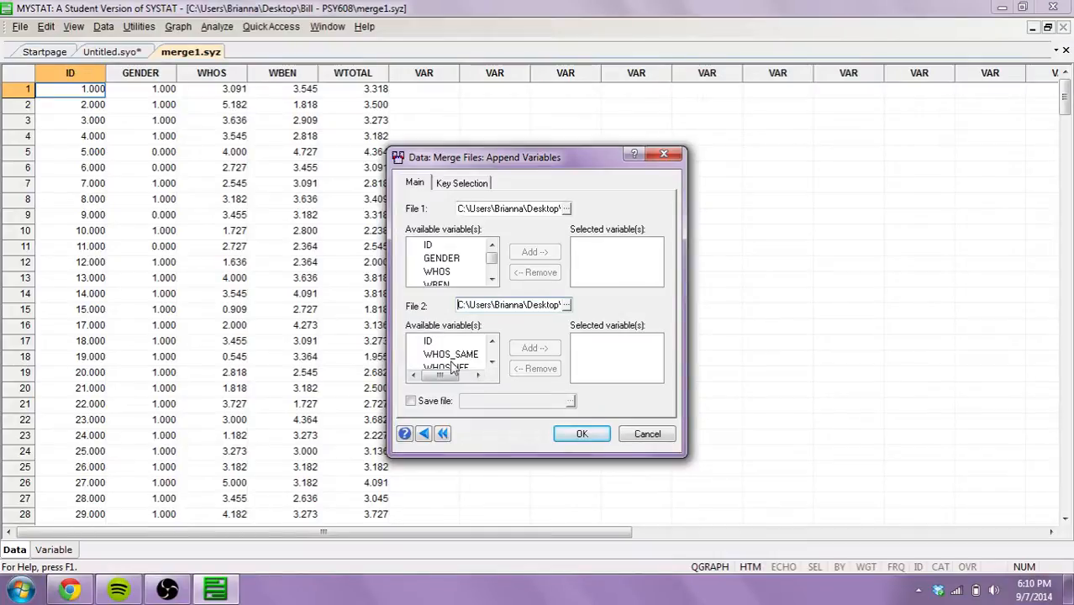
Step: Add ID as the key variable for matching cases in the merge
click(484, 189)
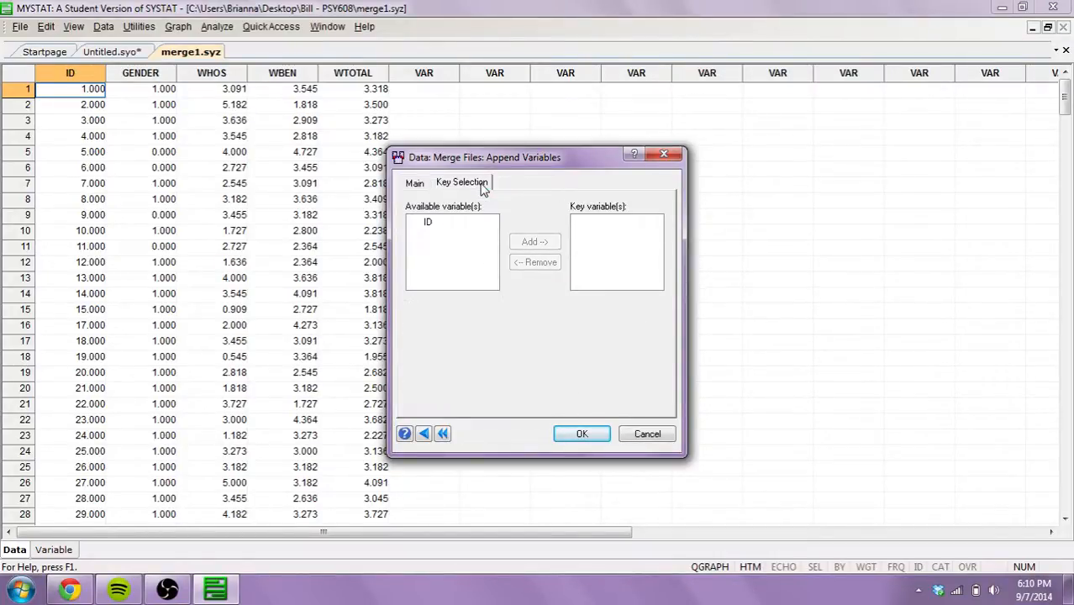
click(430, 223)
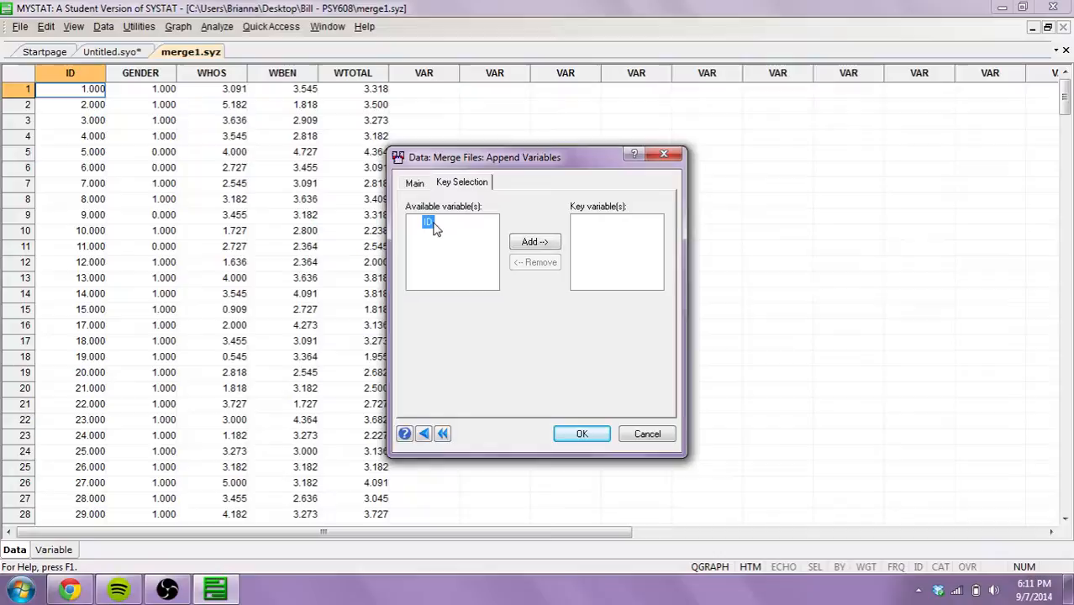
click(529, 244)
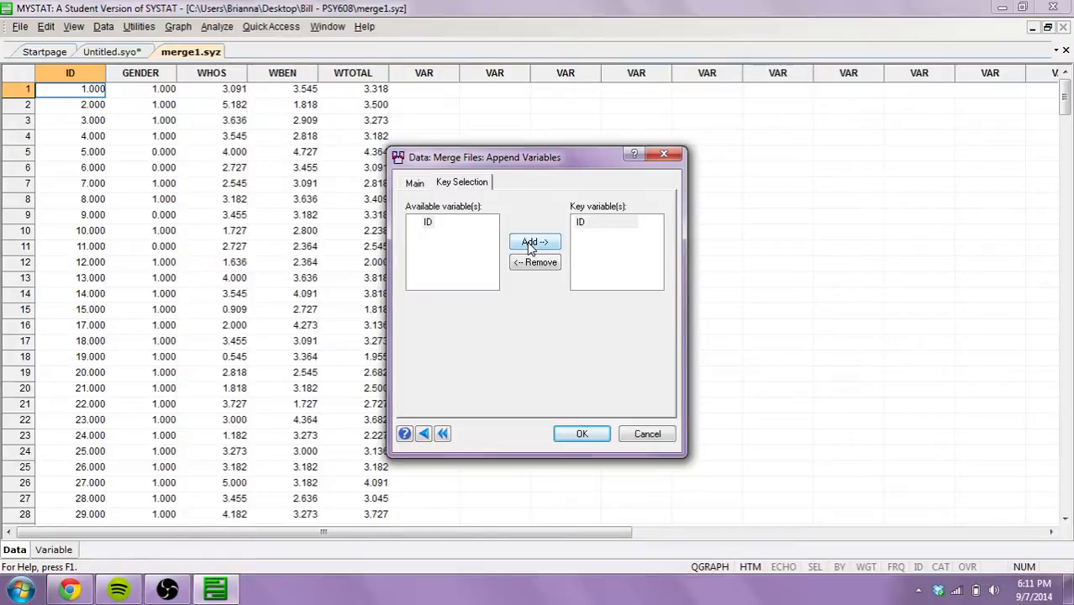
Step: Run the merge with its output saved to a file named merge, saving the changes to merge1.syz and overwriting the existing merge file
click(416, 184)
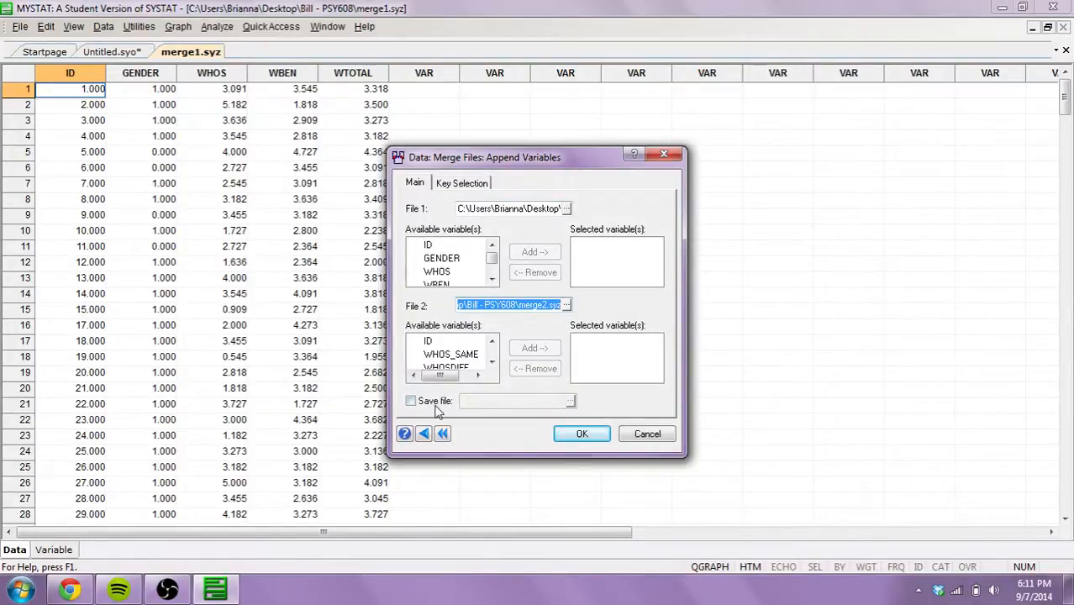
click(411, 402)
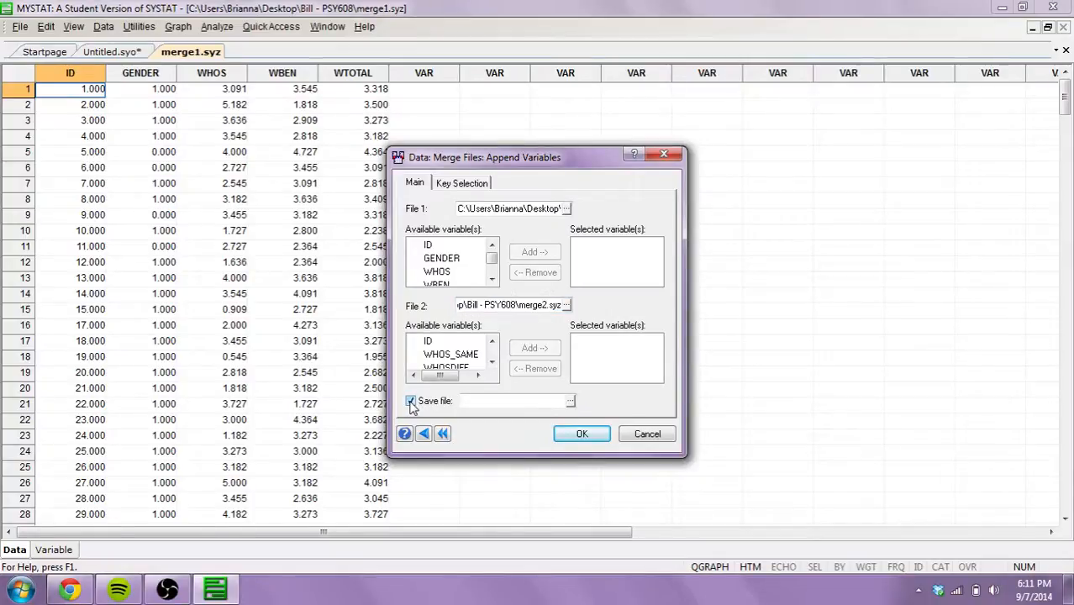
click(492, 400)
text(merge)
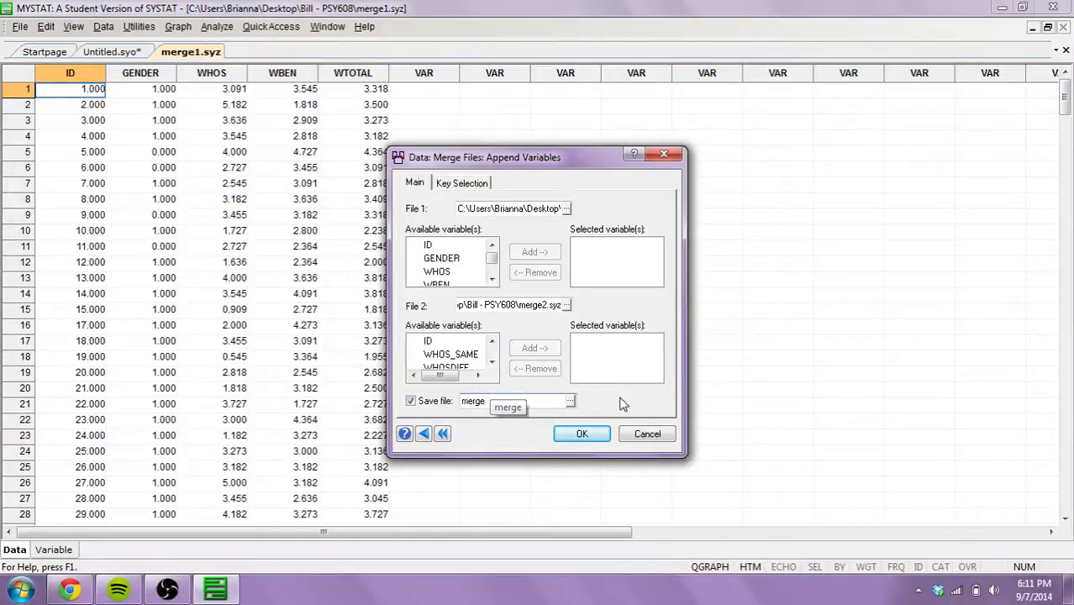
click(588, 433)
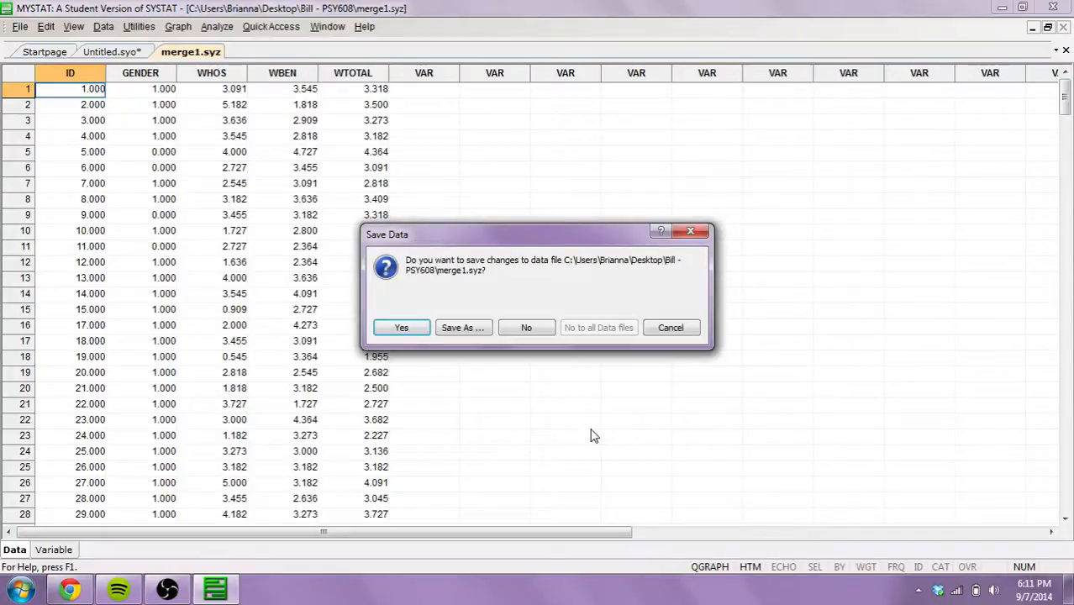
click(403, 328)
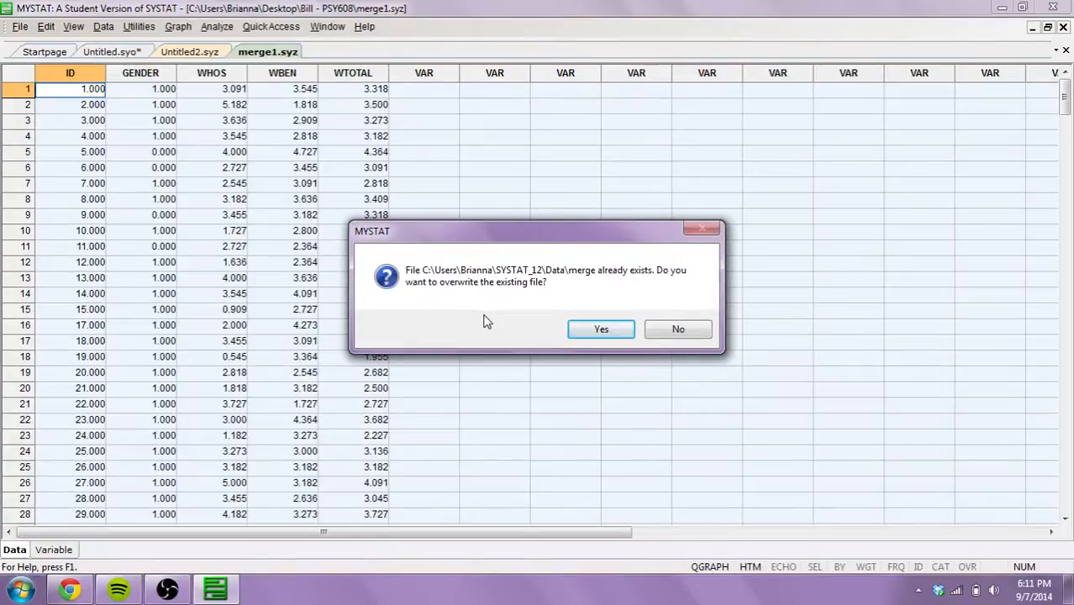
click(620, 330)
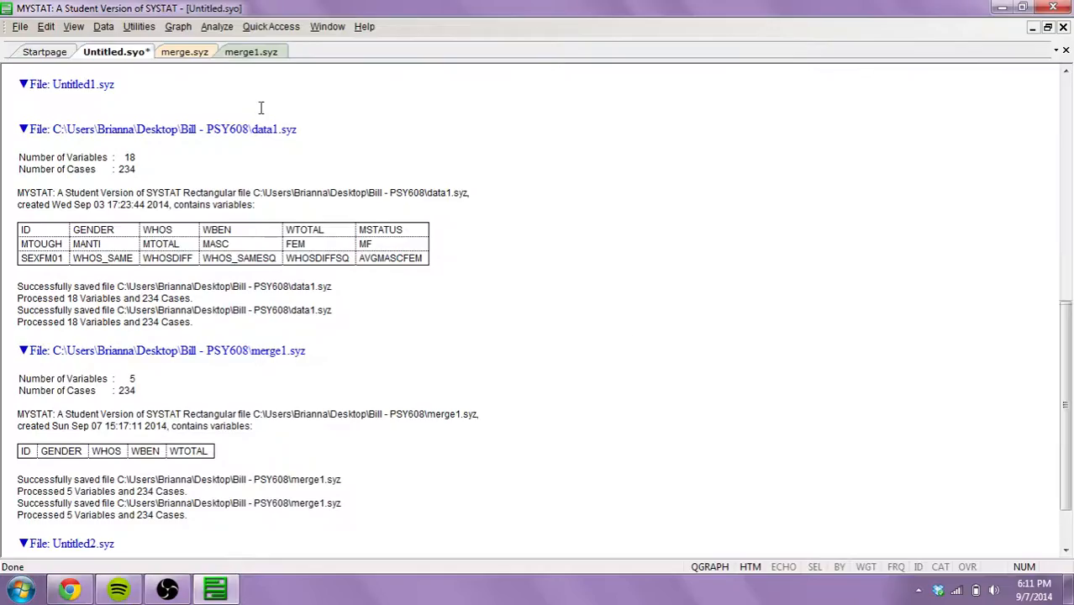
Step: Examine the merged data in merge.syz, checking the ID key column and the variables contributed by each source file
click(187, 52)
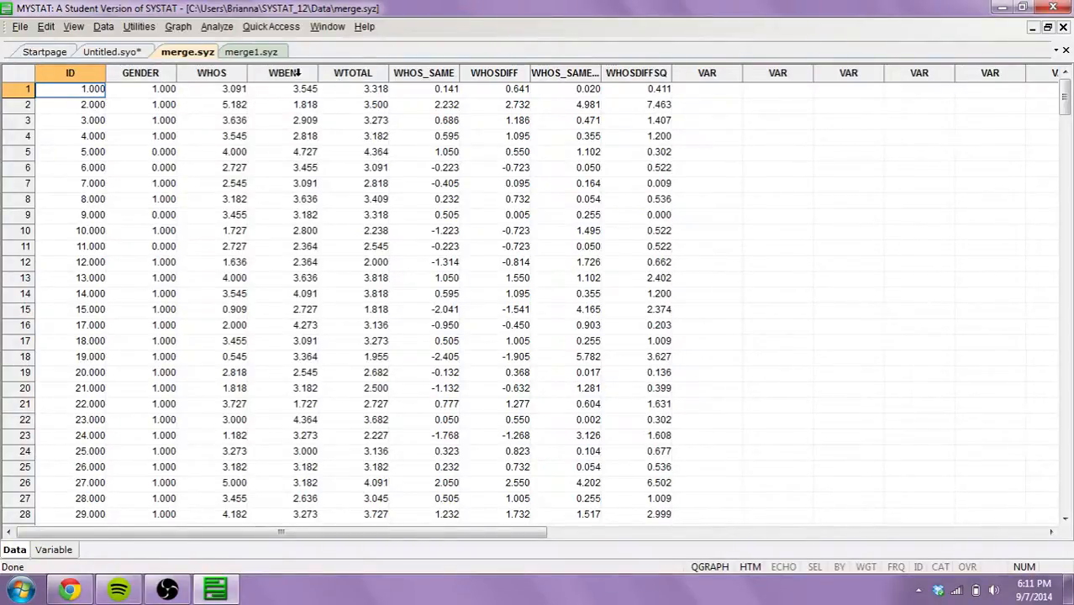
click(297, 73)
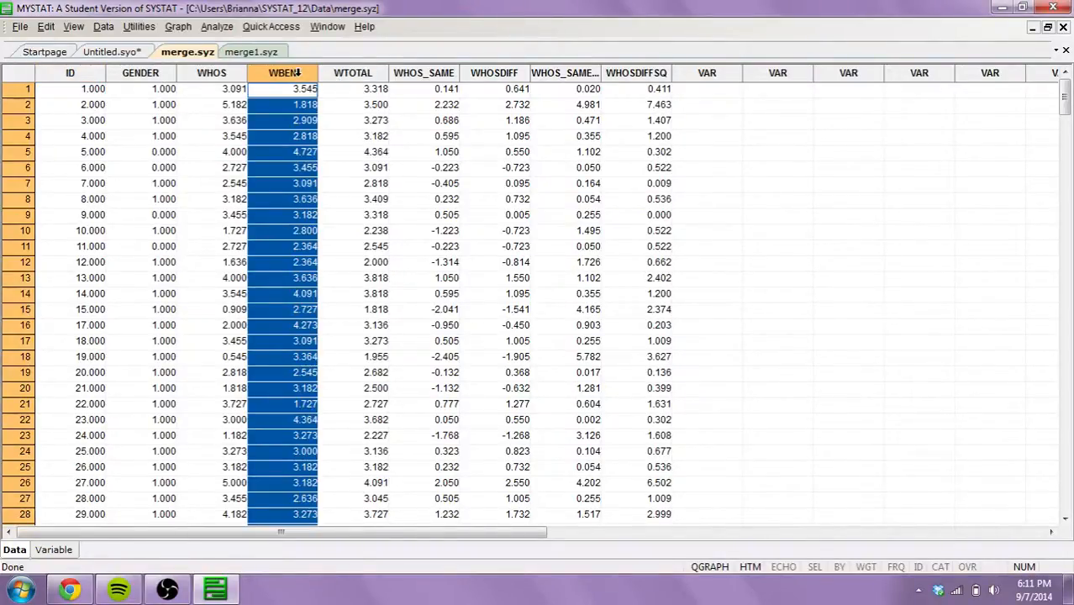
click(361, 73)
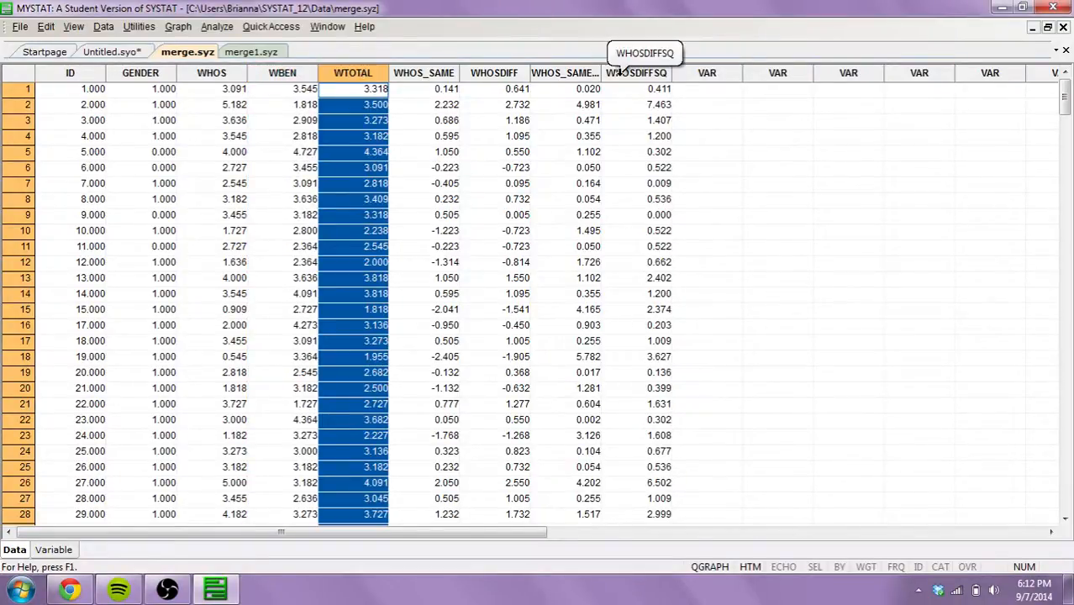
key(shift+Right)
key(shift+Right)
key(shift+Right)
key(shift+Right)
key(shift+Right)
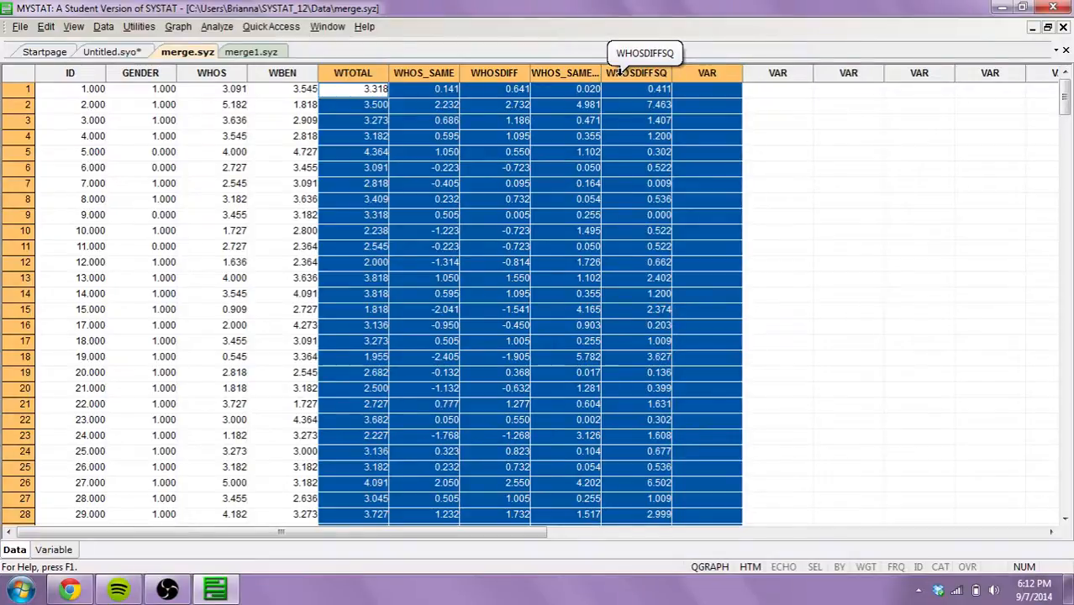
key(shift+Left)
click(87, 74)
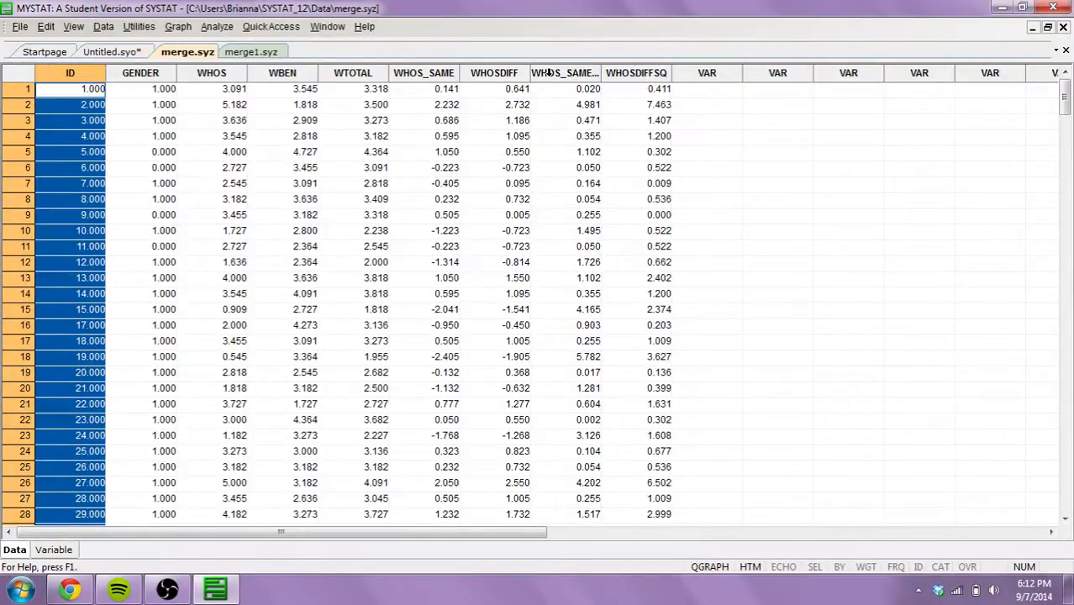
click(161, 92)
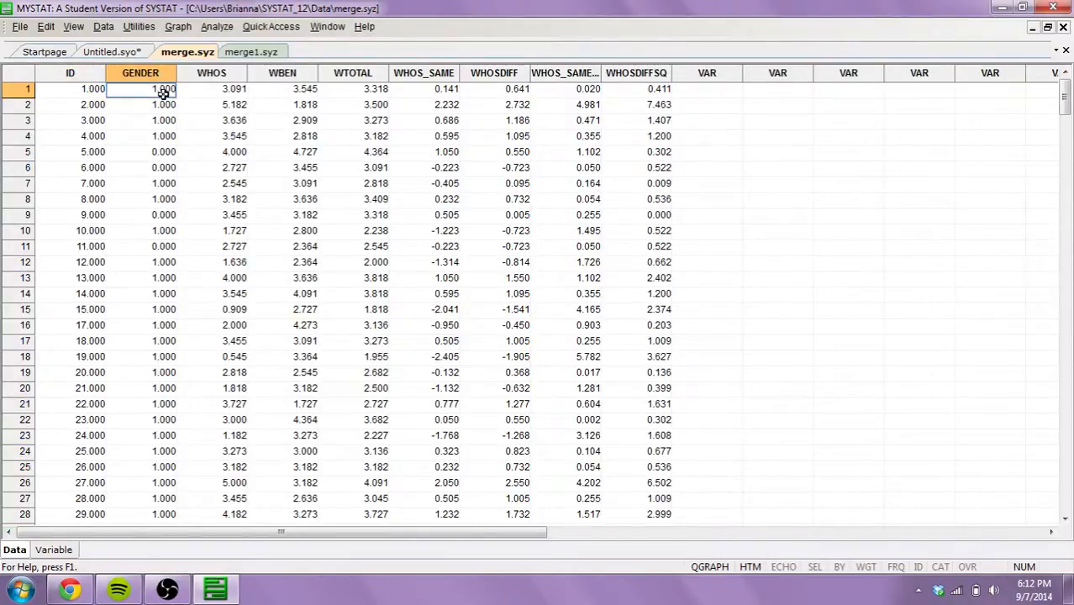
click(61, 94)
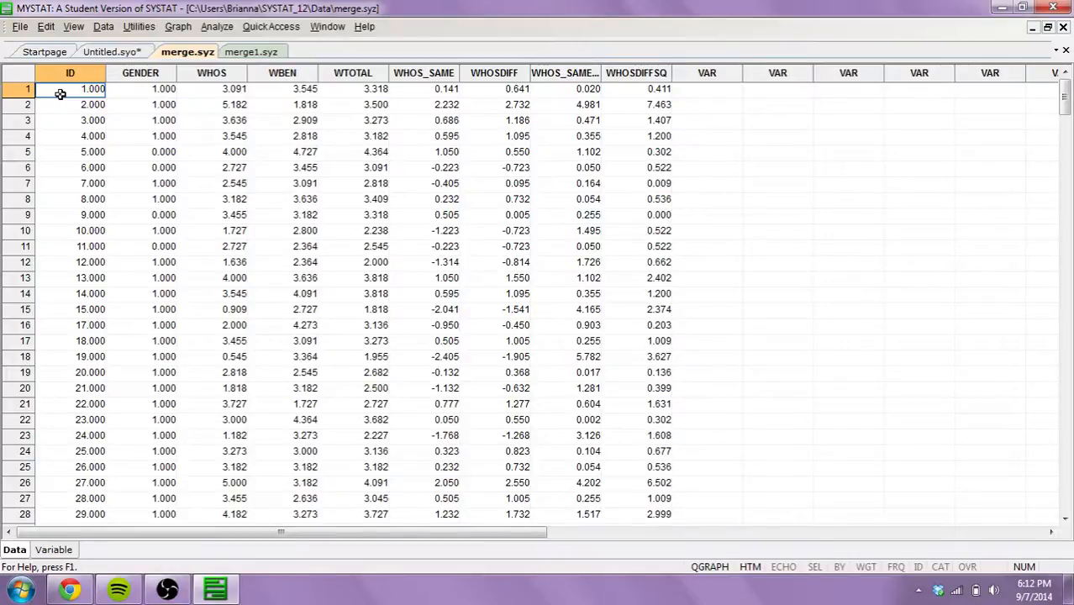